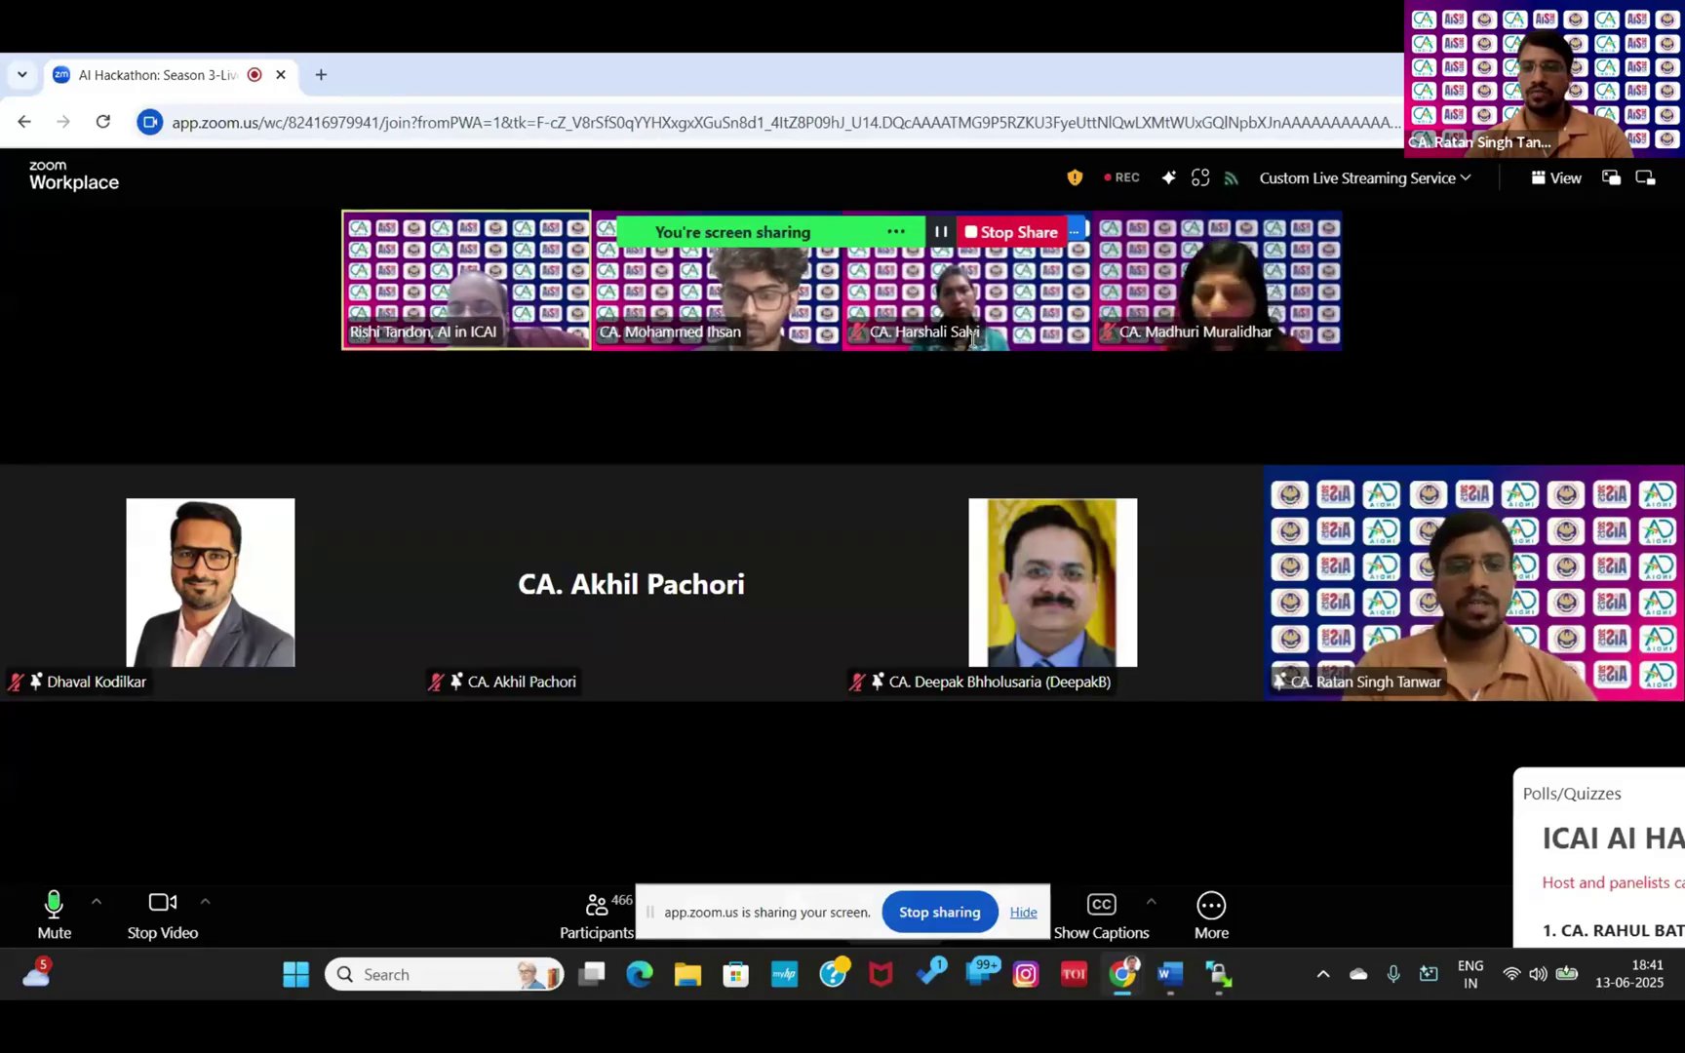
Bring up the Windows window switcher over the Zoom meeting with Alt+Tab
{"action": "key", "text": "alt+Tab"}
{"action": "key", "text": "alt+Tab"}
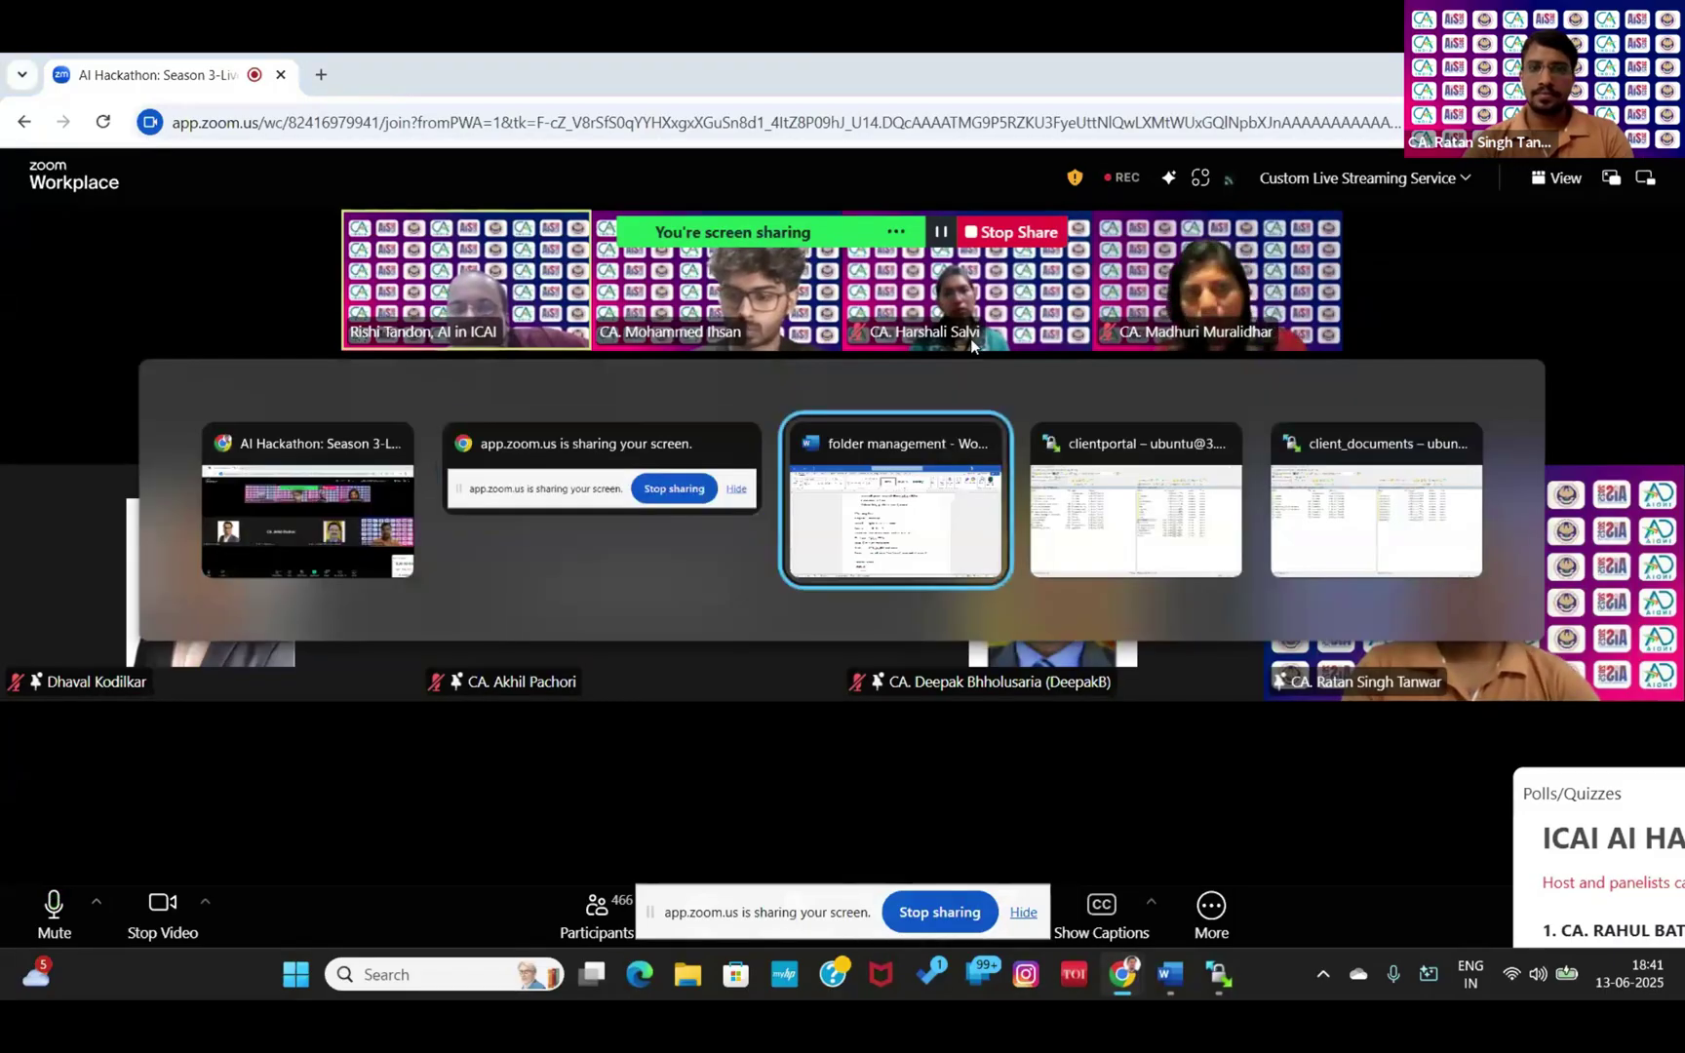
{"action": "scroll", "coordinate": [1034, 549], "scroll_direction": "down", "scroll_amount": 5}
{"action": "left_click_drag", "start_coordinate": [1682, 582], "coordinate": [1673, 861]}
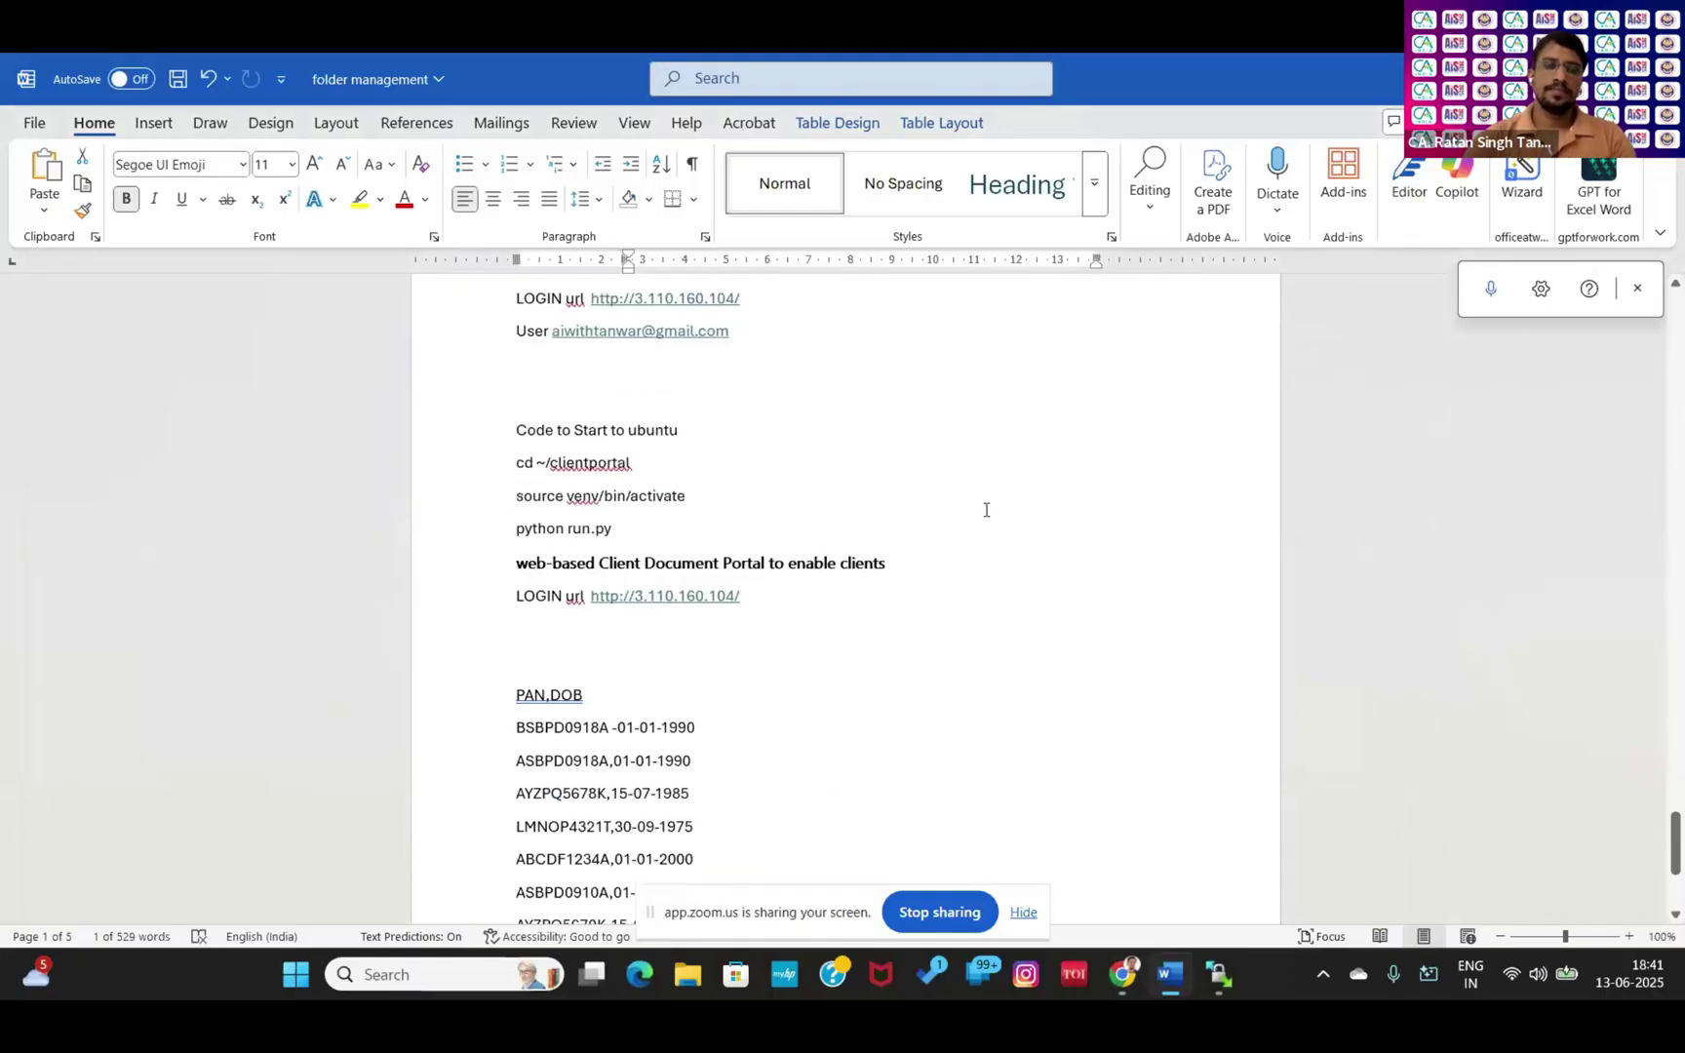
{"action": "left_click", "coordinate": [677, 302]}
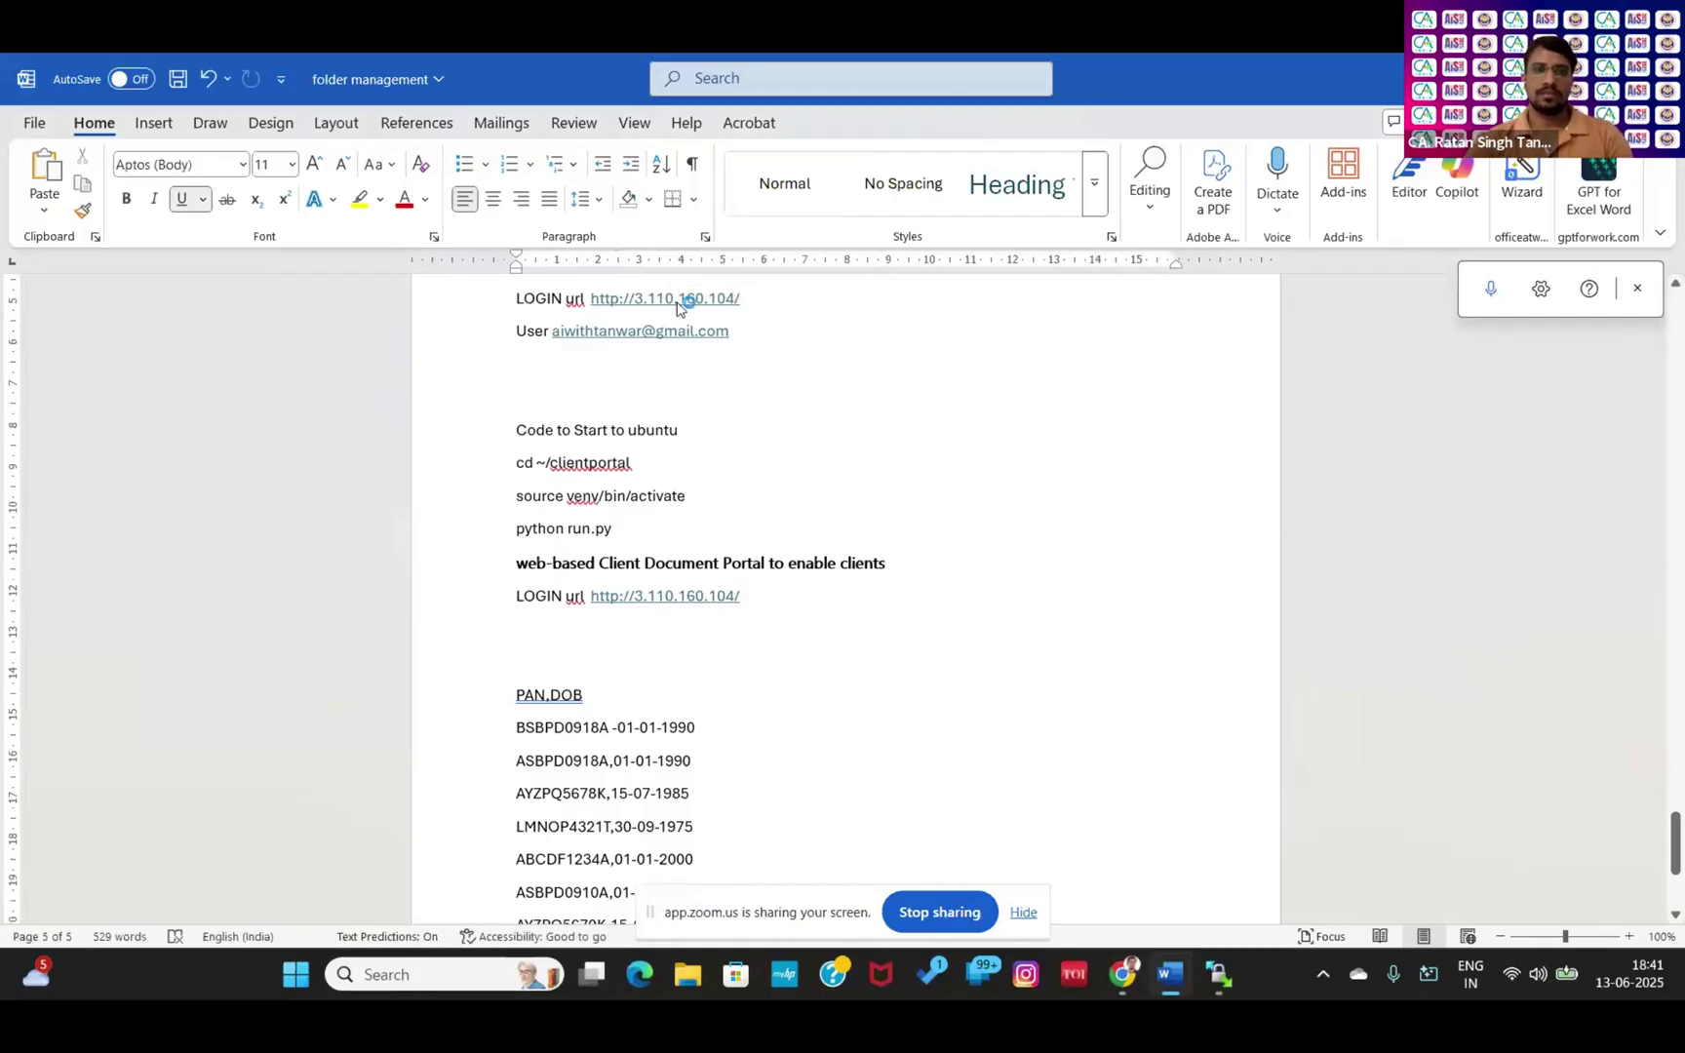
{"action": "left_click", "coordinate": [678, 302], "text": "ctrl"}
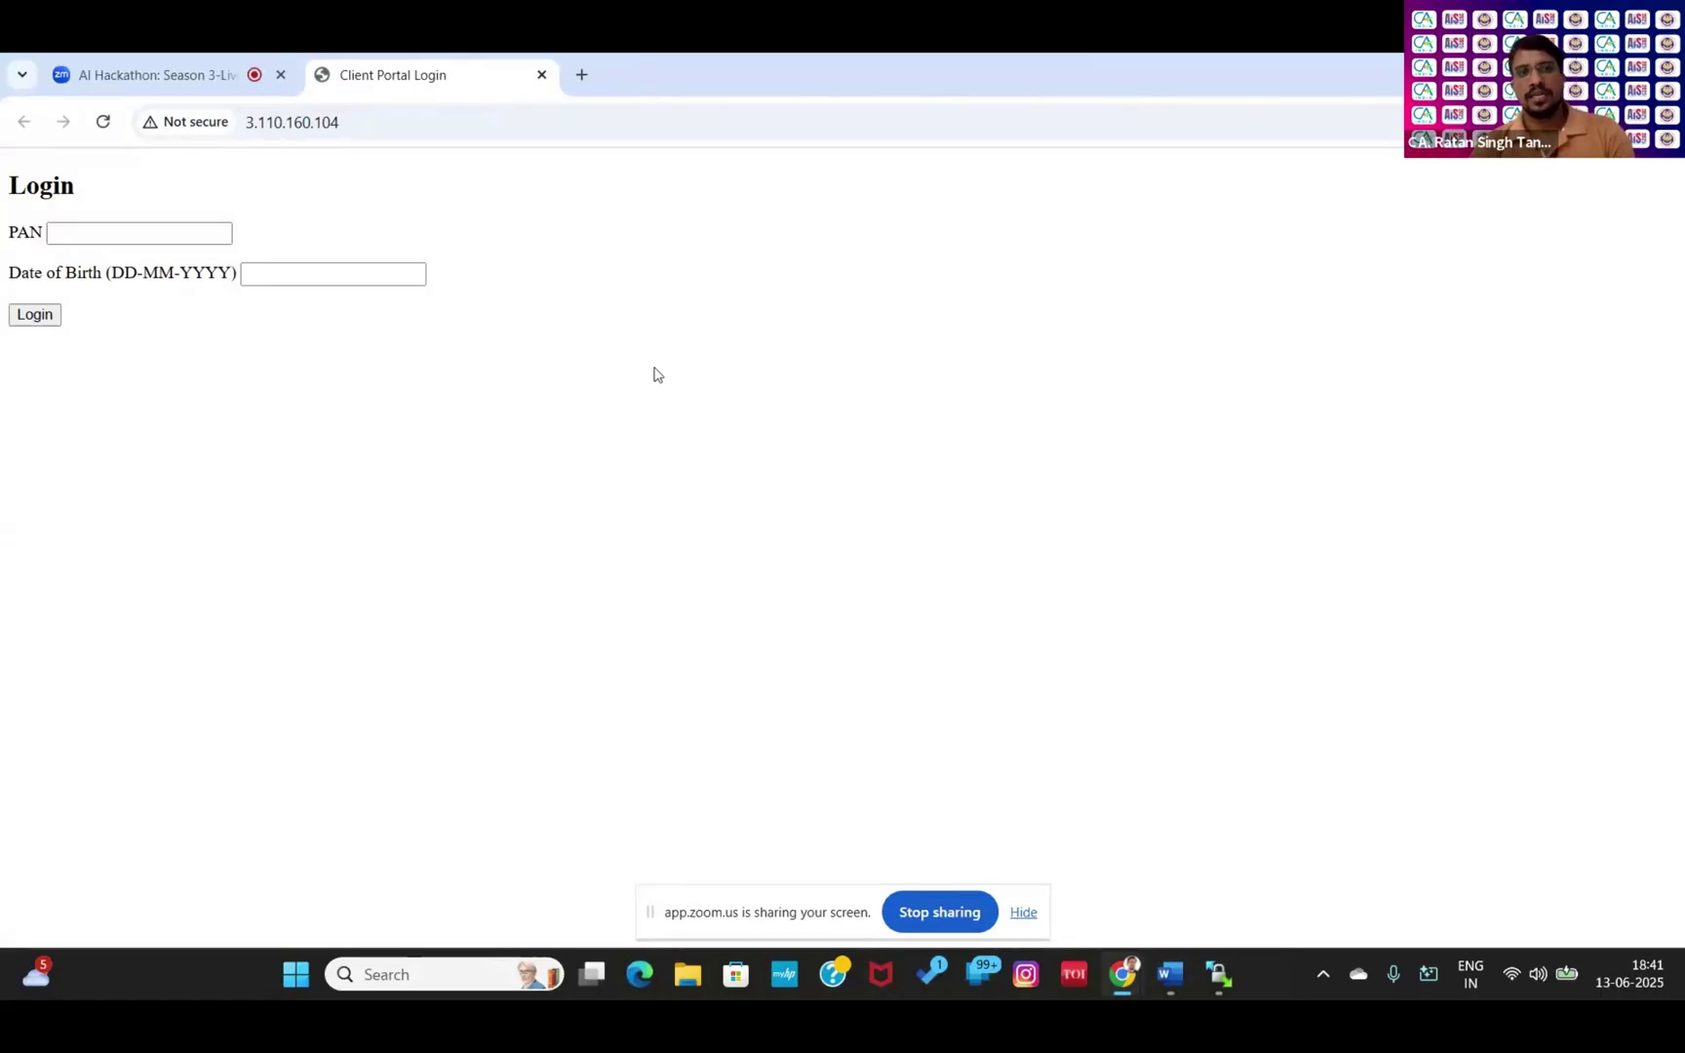
{"action": "key", "text": "alt+Tab"}
{"action": "key", "text": "alt+Tab"}
{"action": "key", "text": "alt+Tab"}
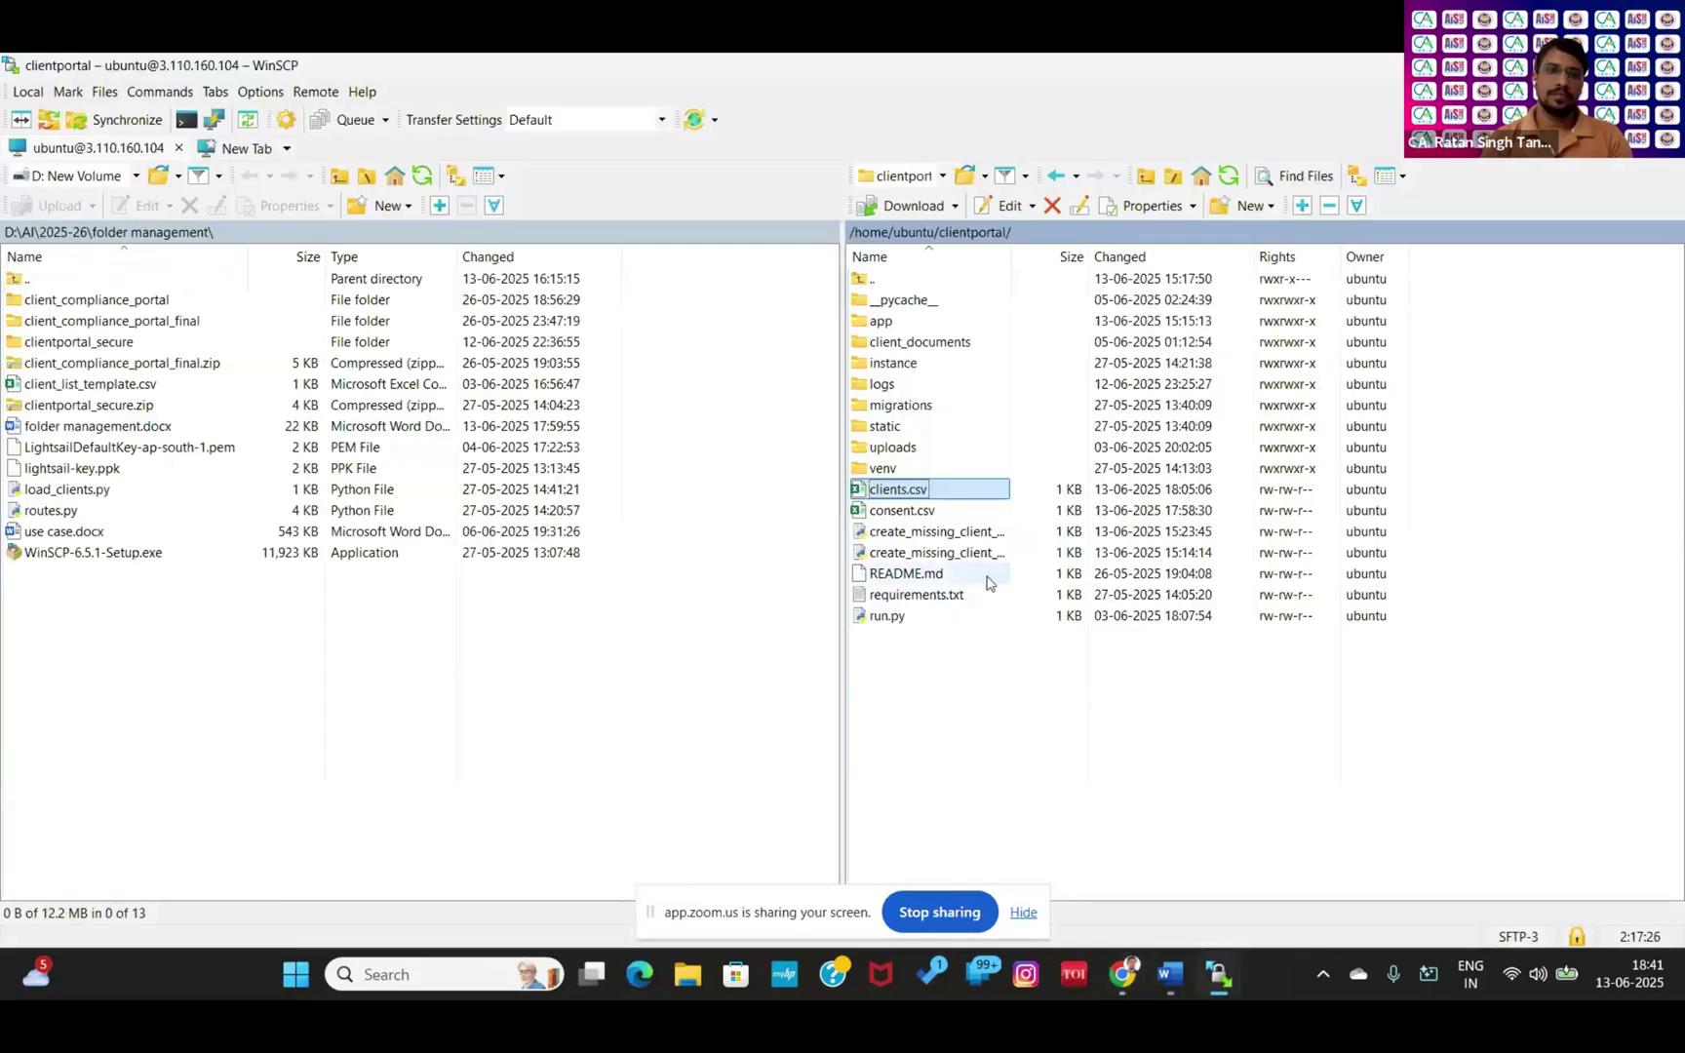
{"action": "key", "text": "alt+Tab"}
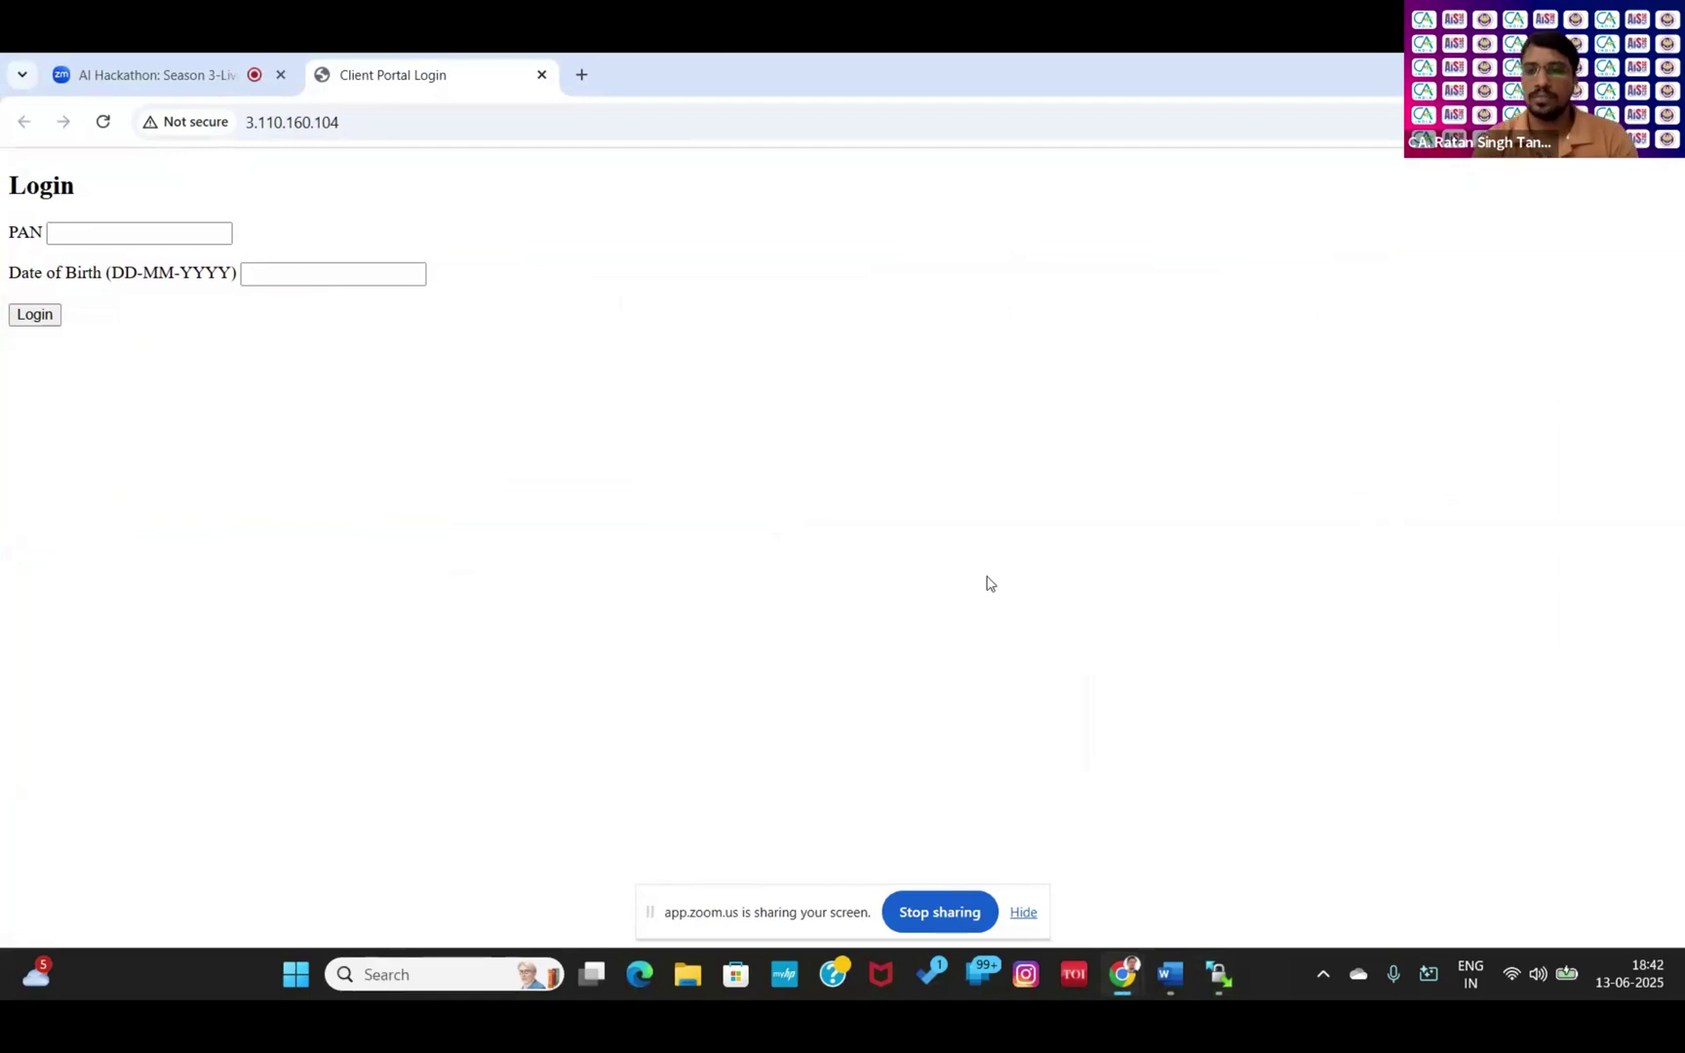
{"action": "key", "text": "alt+Tab"}
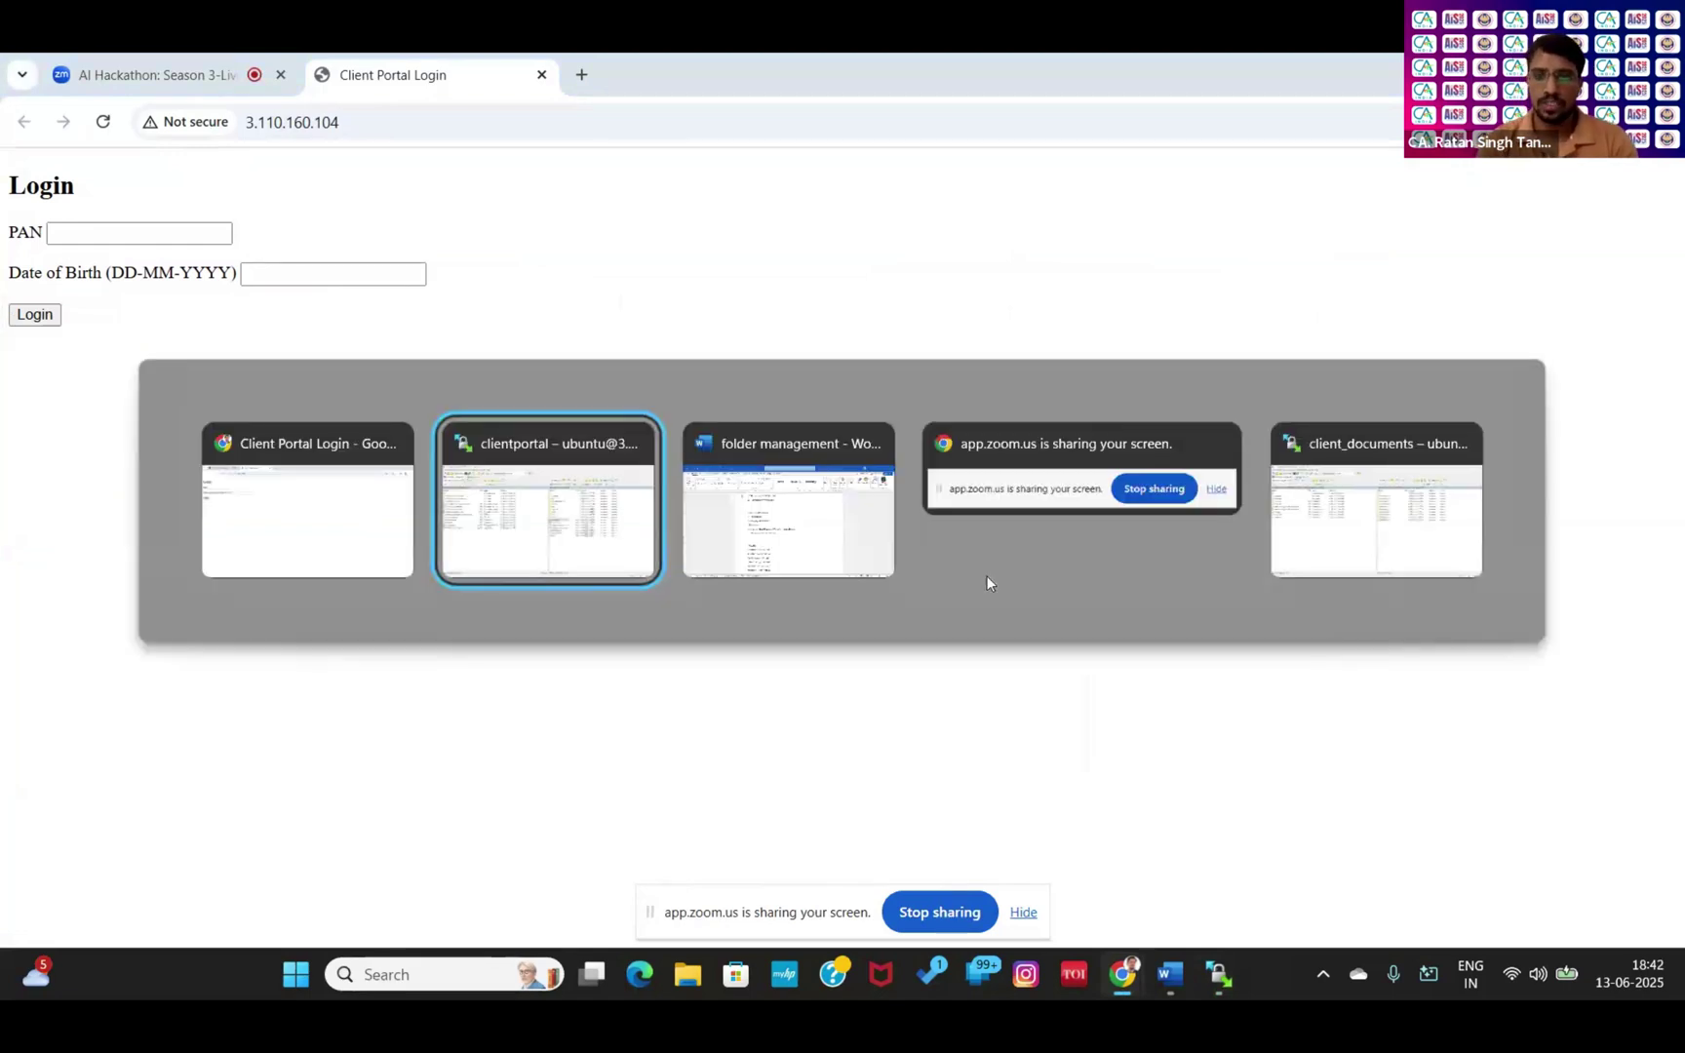
{"action": "key", "text": "alt+Tab"}
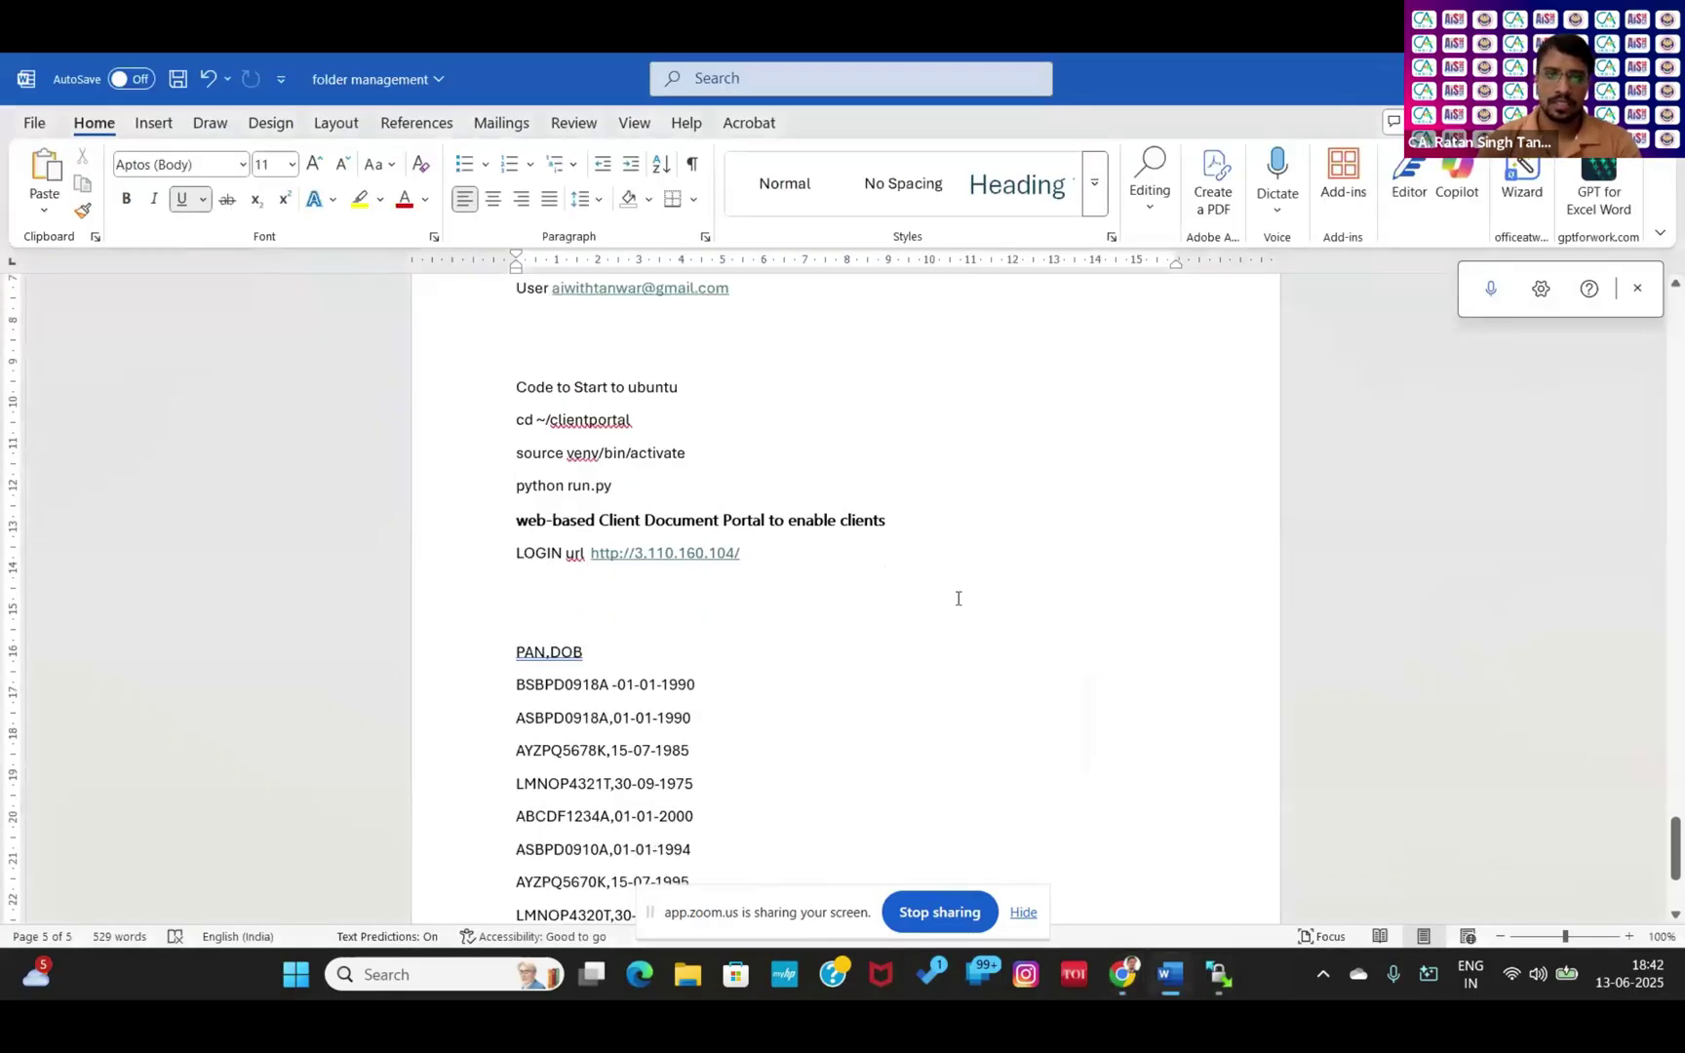
Select the first client's PAN in the Word PAN,DOB list, then return to the browser
{"action": "scroll", "coordinate": [957, 598], "scroll_direction": "down", "scroll_amount": 1}
{"action": "left_click", "coordinate": [704, 564]}
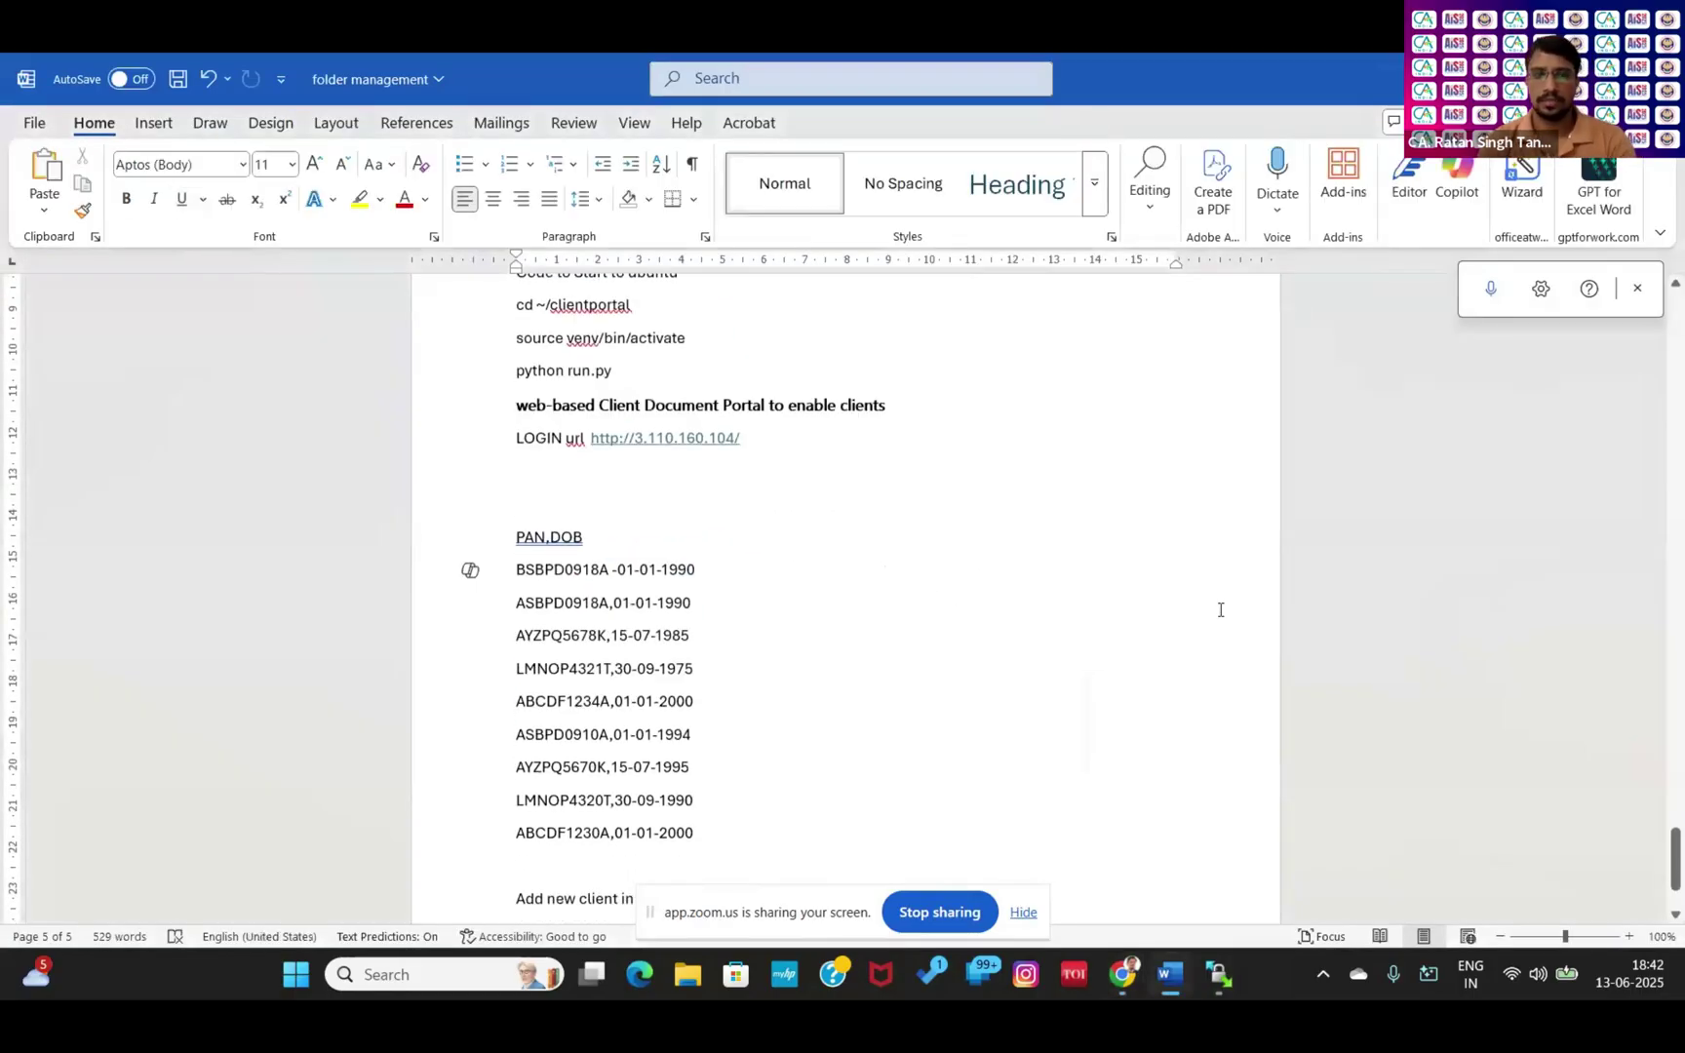
{"action": "key", "text": "Left"}
{"action": "key", "text": "Left"}
{"action": "key", "text": "Left"}
{"action": "key", "text": "Left"}
{"action": "key", "text": "Left"}
{"action": "key", "text": "Left"}
{"action": "key", "text": "Left"}
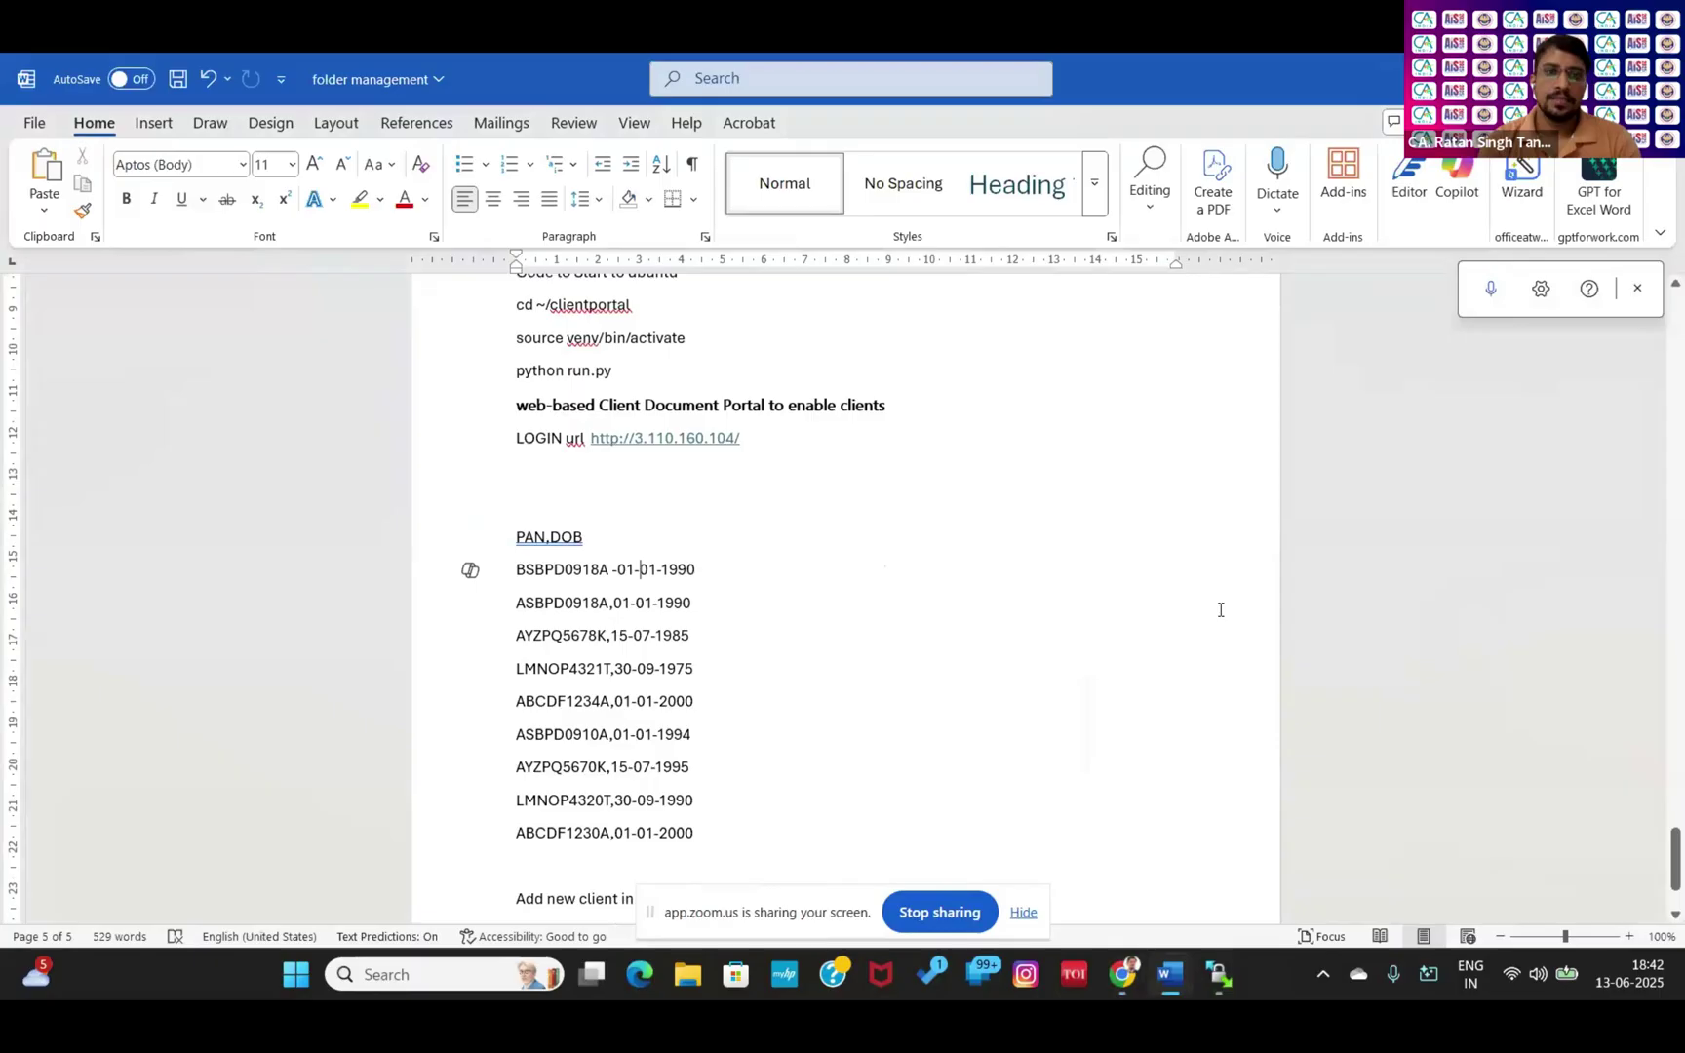
{"action": "key", "text": "Left"}
{"action": "key", "text": "Left"}
{"action": "key", "text": "Left"}
{"action": "key", "text": "Left"}
{"action": "key", "text": "Left"}
{"action": "key", "text": "shift+Left"}
{"action": "key", "text": "shift+Left"}
{"action": "key", "text": "shift+Left"}
{"action": "key", "text": "shift+Left"}
{"action": "key", "text": "shift+Left"}
{"action": "key", "text": "shift+Left"}
{"action": "key", "text": "shift+Left"}
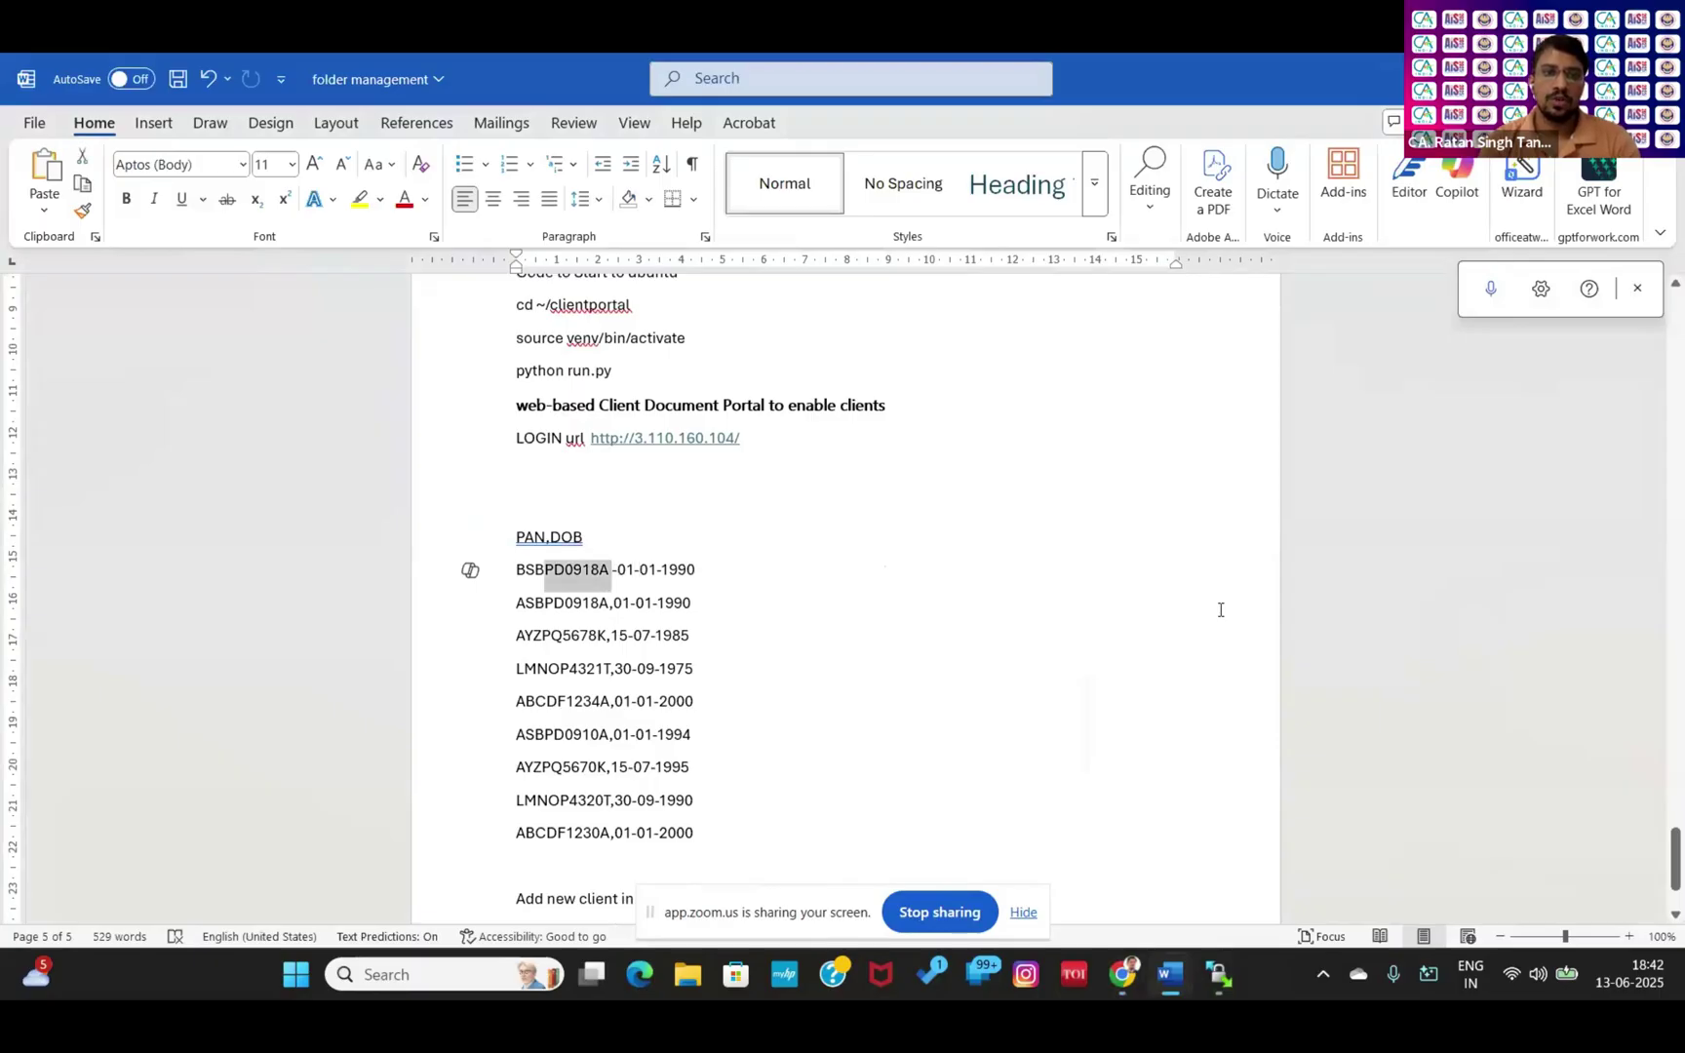
{"action": "key", "text": "shift+Left"}
{"action": "key", "text": "shift+Left"}
{"action": "key", "text": "shift+Left"}
{"action": "key", "text": "ctrl+c"}
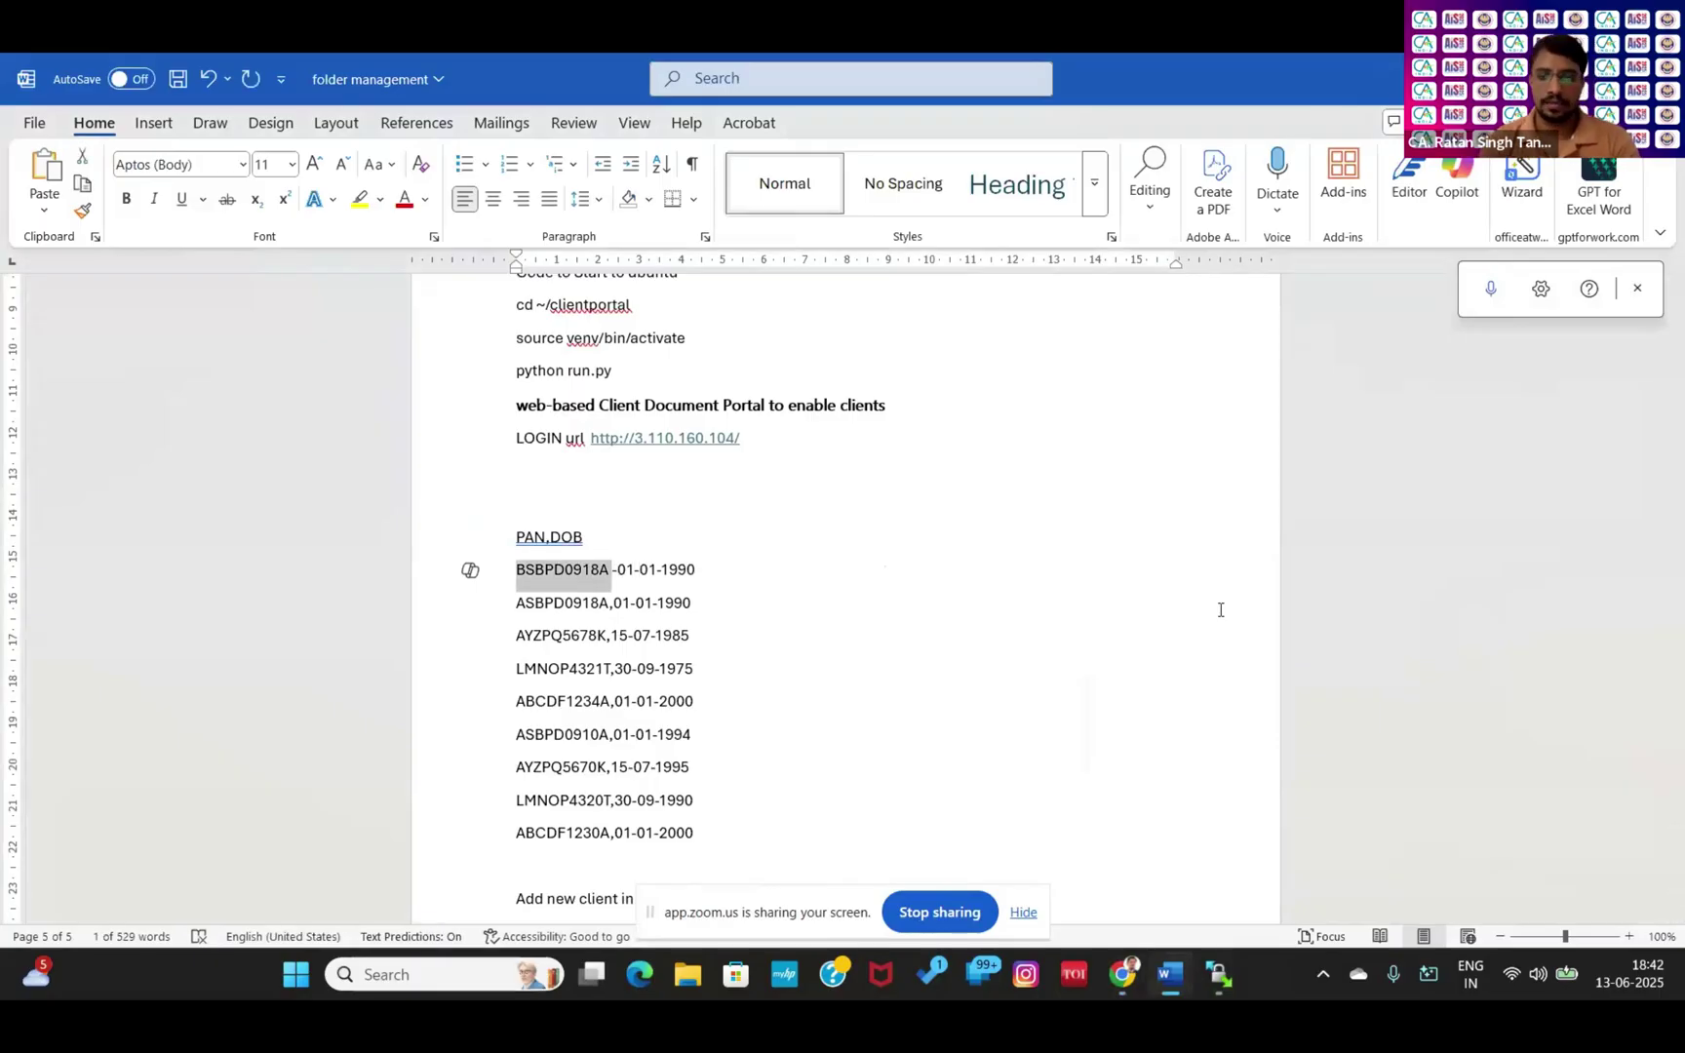
{"action": "key", "text": "alt+Tab"}
{"action": "key", "text": "alt+Tab"}
{"action": "key", "text": "alt+shift+Tab"}
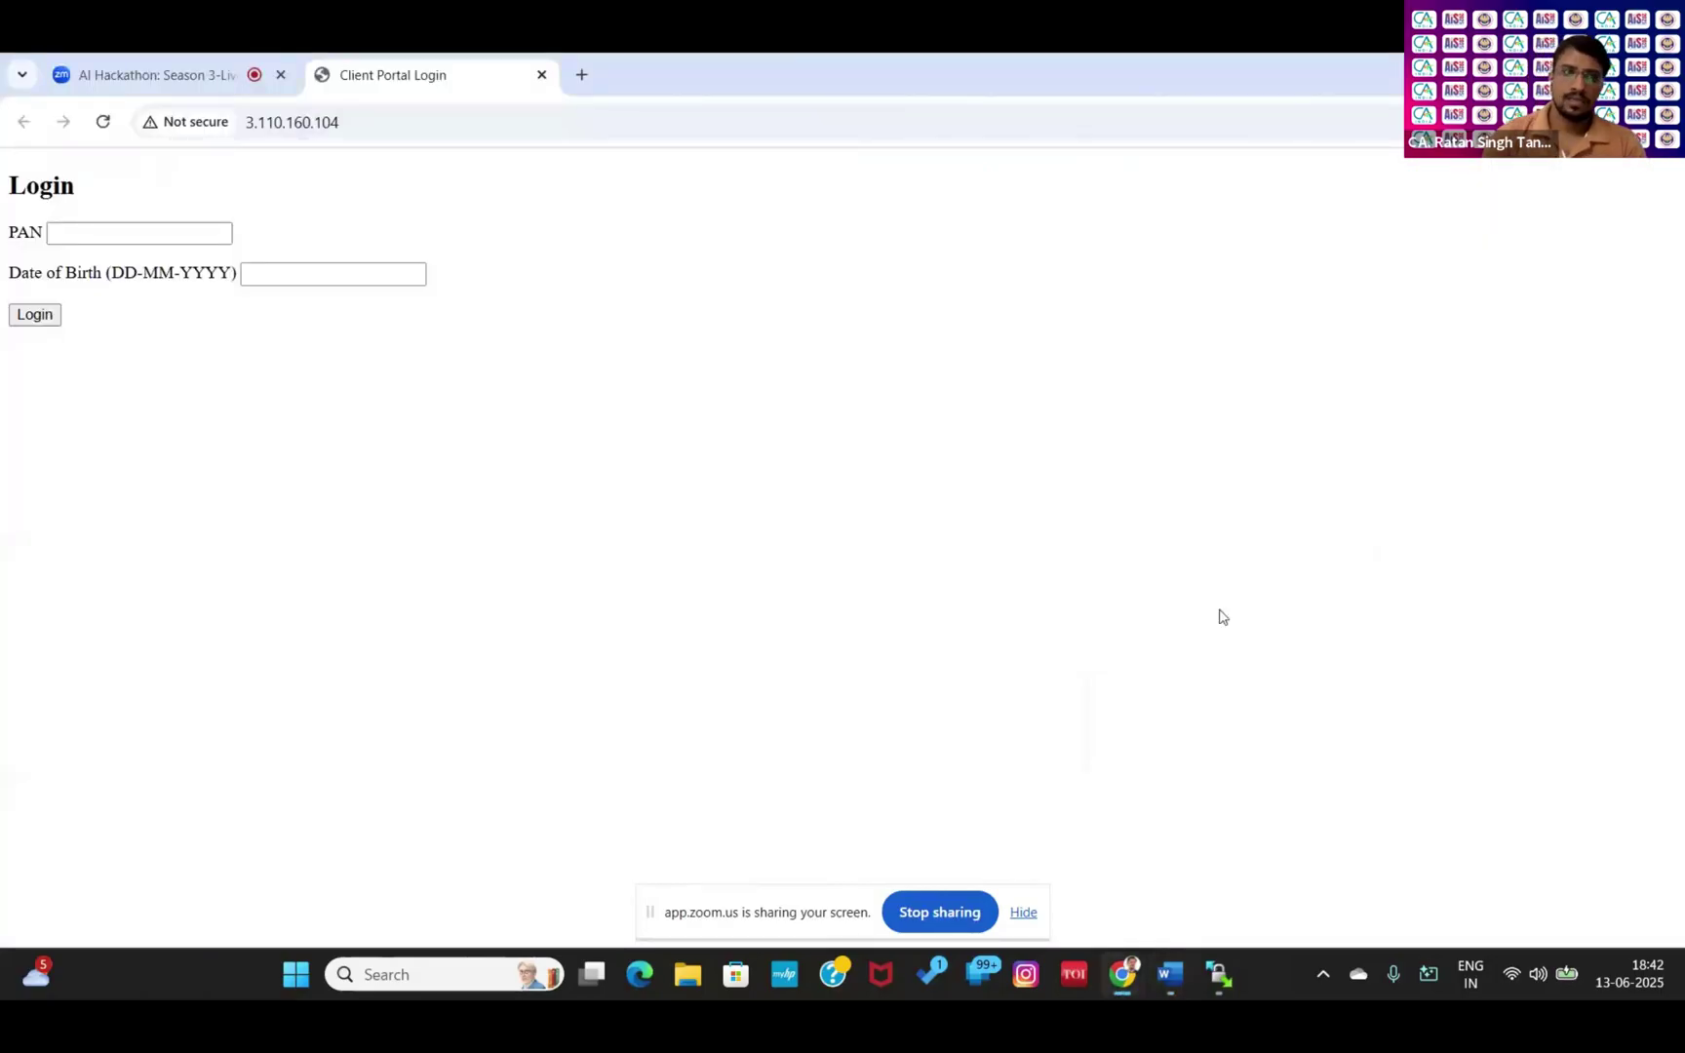
Log in to the portal with the pasted PAN and the client's date of birth
{"action": "left_click", "coordinate": [124, 232]}
{"action": "key", "text": "ctrl+v"}
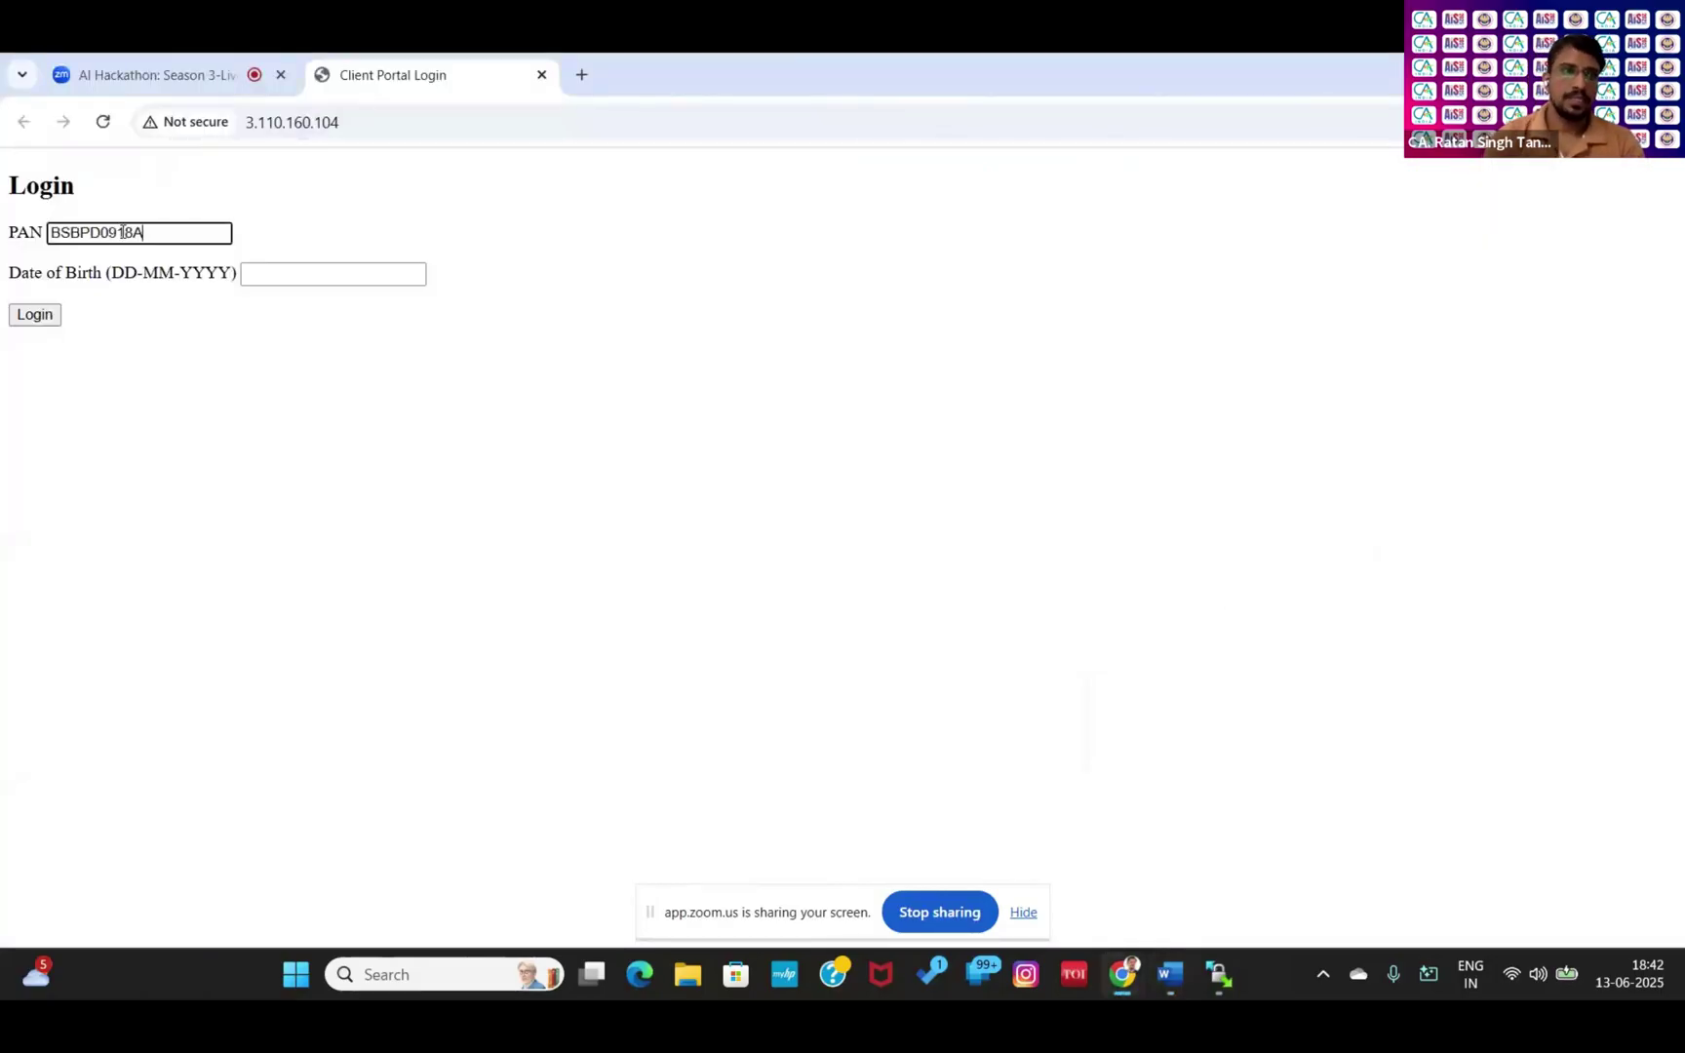
{"action": "key", "text": "Tab"}
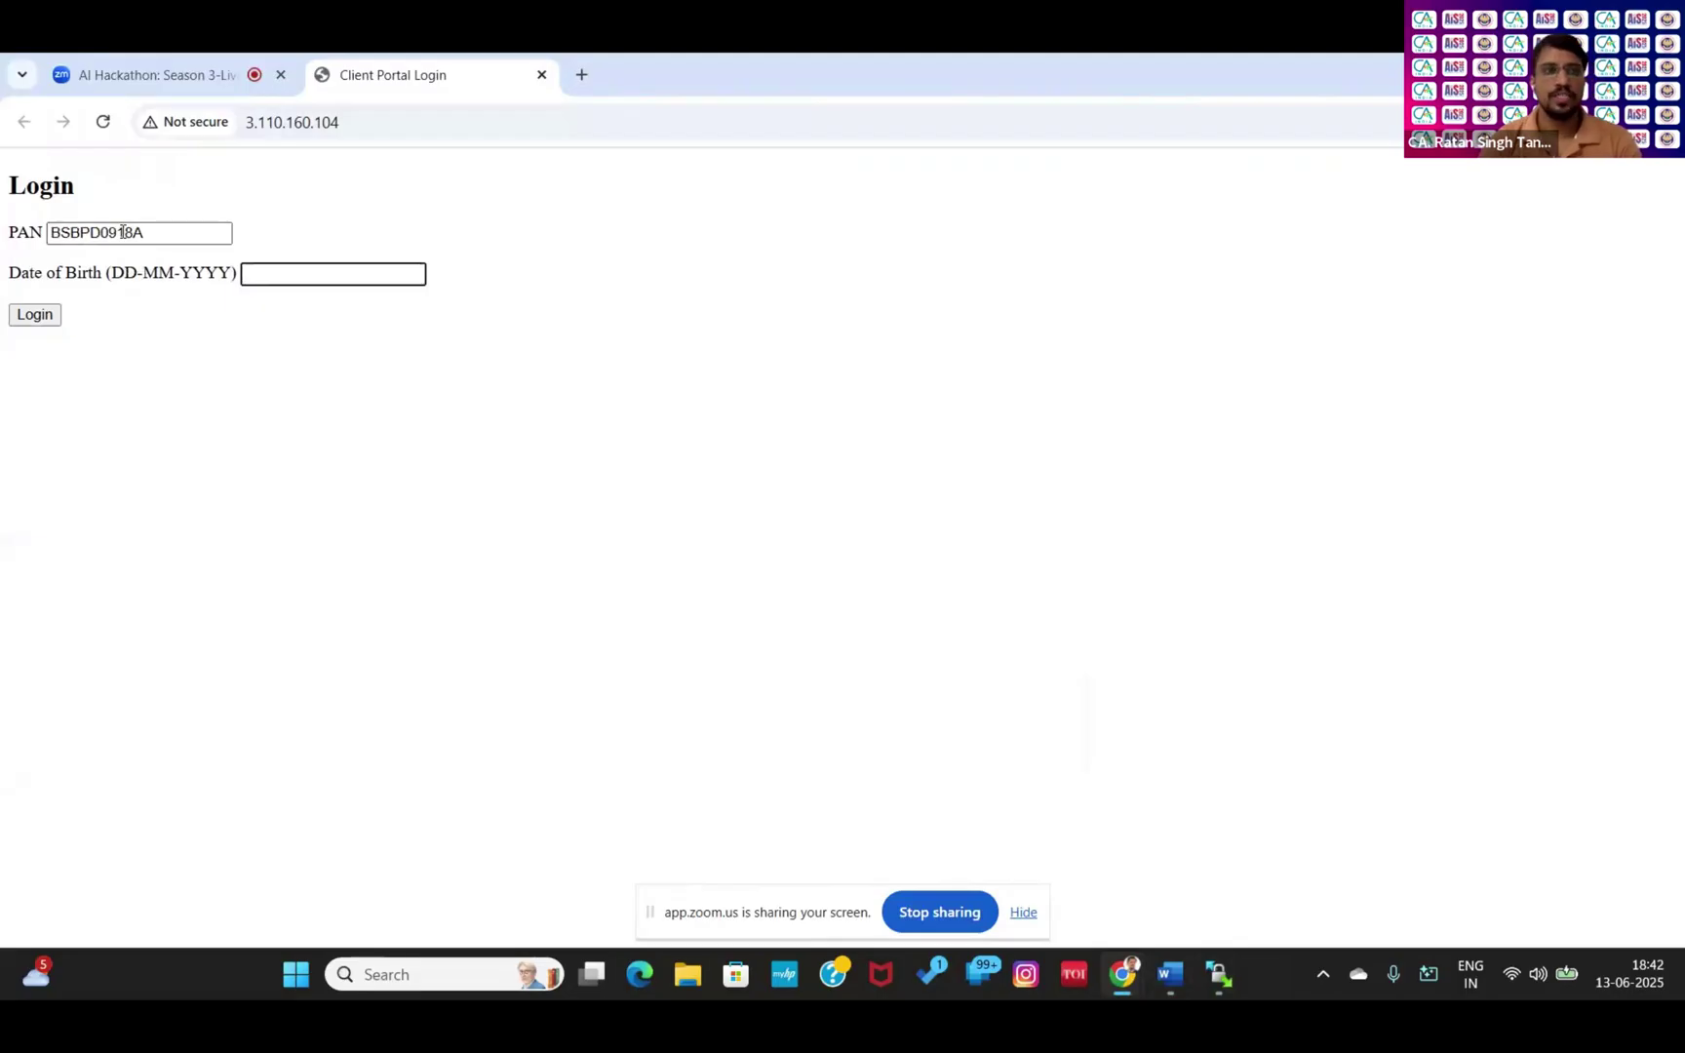
{"action": "key", "text": "alt+Tab"}
{"action": "key", "text": "alt+Tab"}
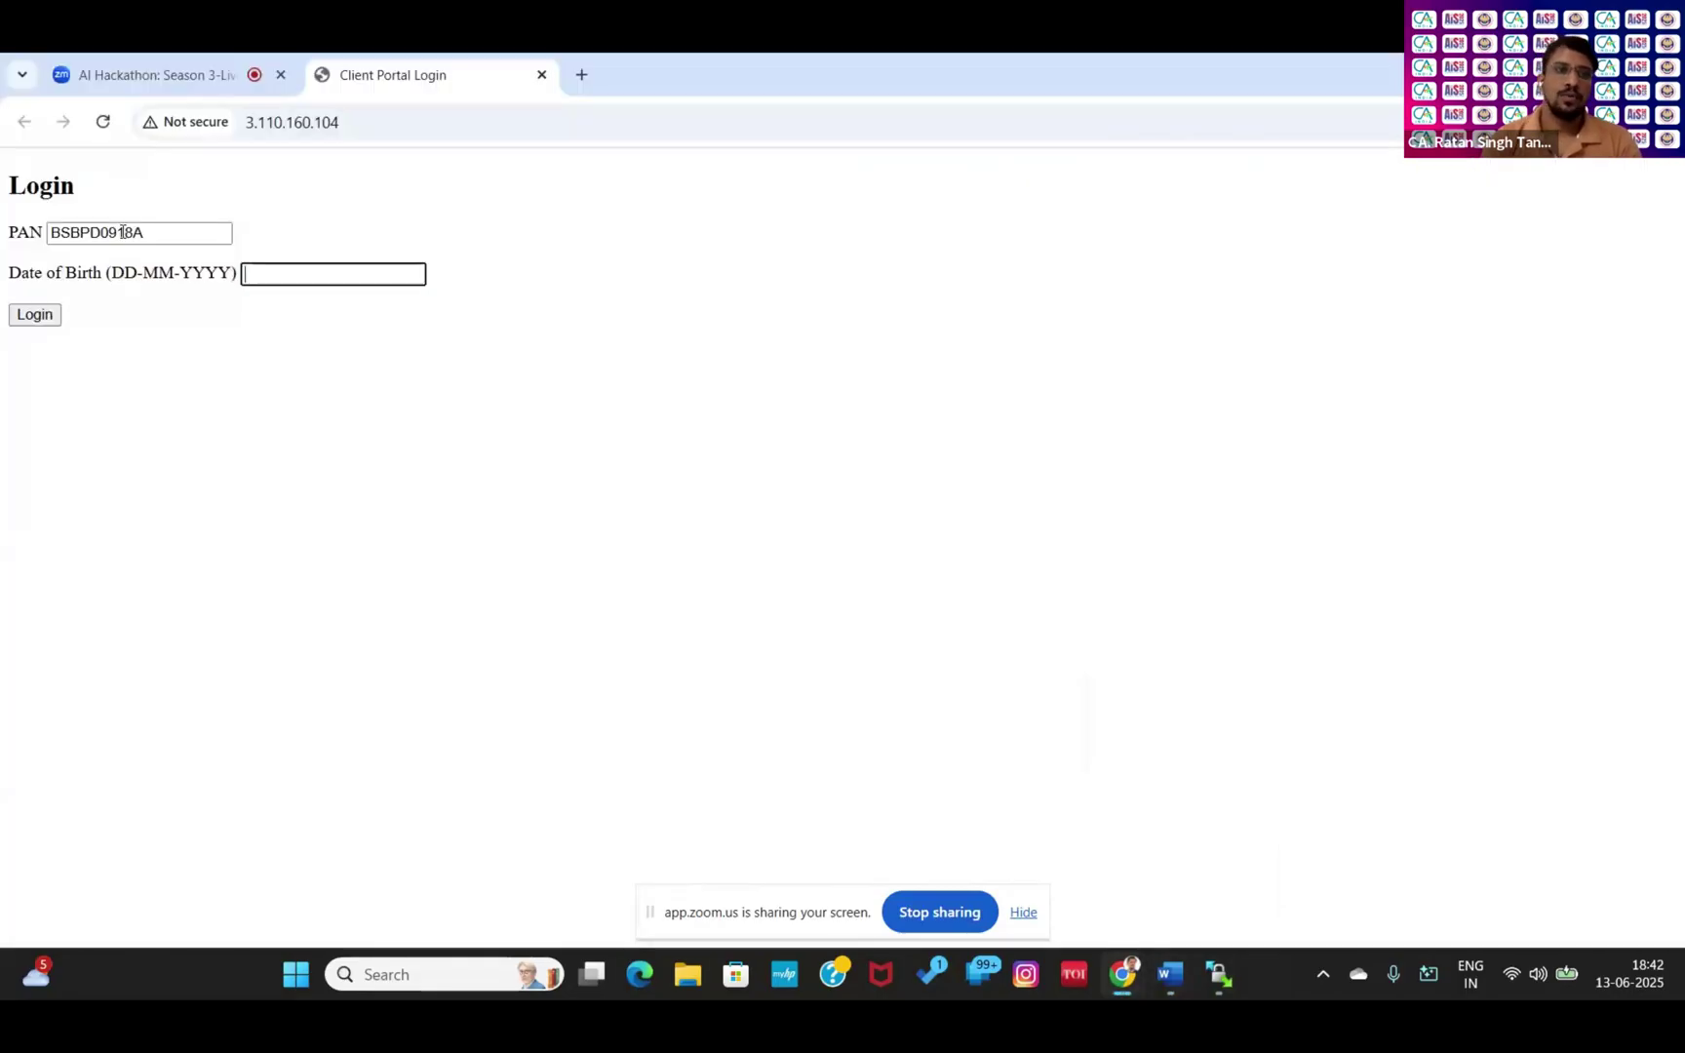
{"action": "type", "text": "••••••"}
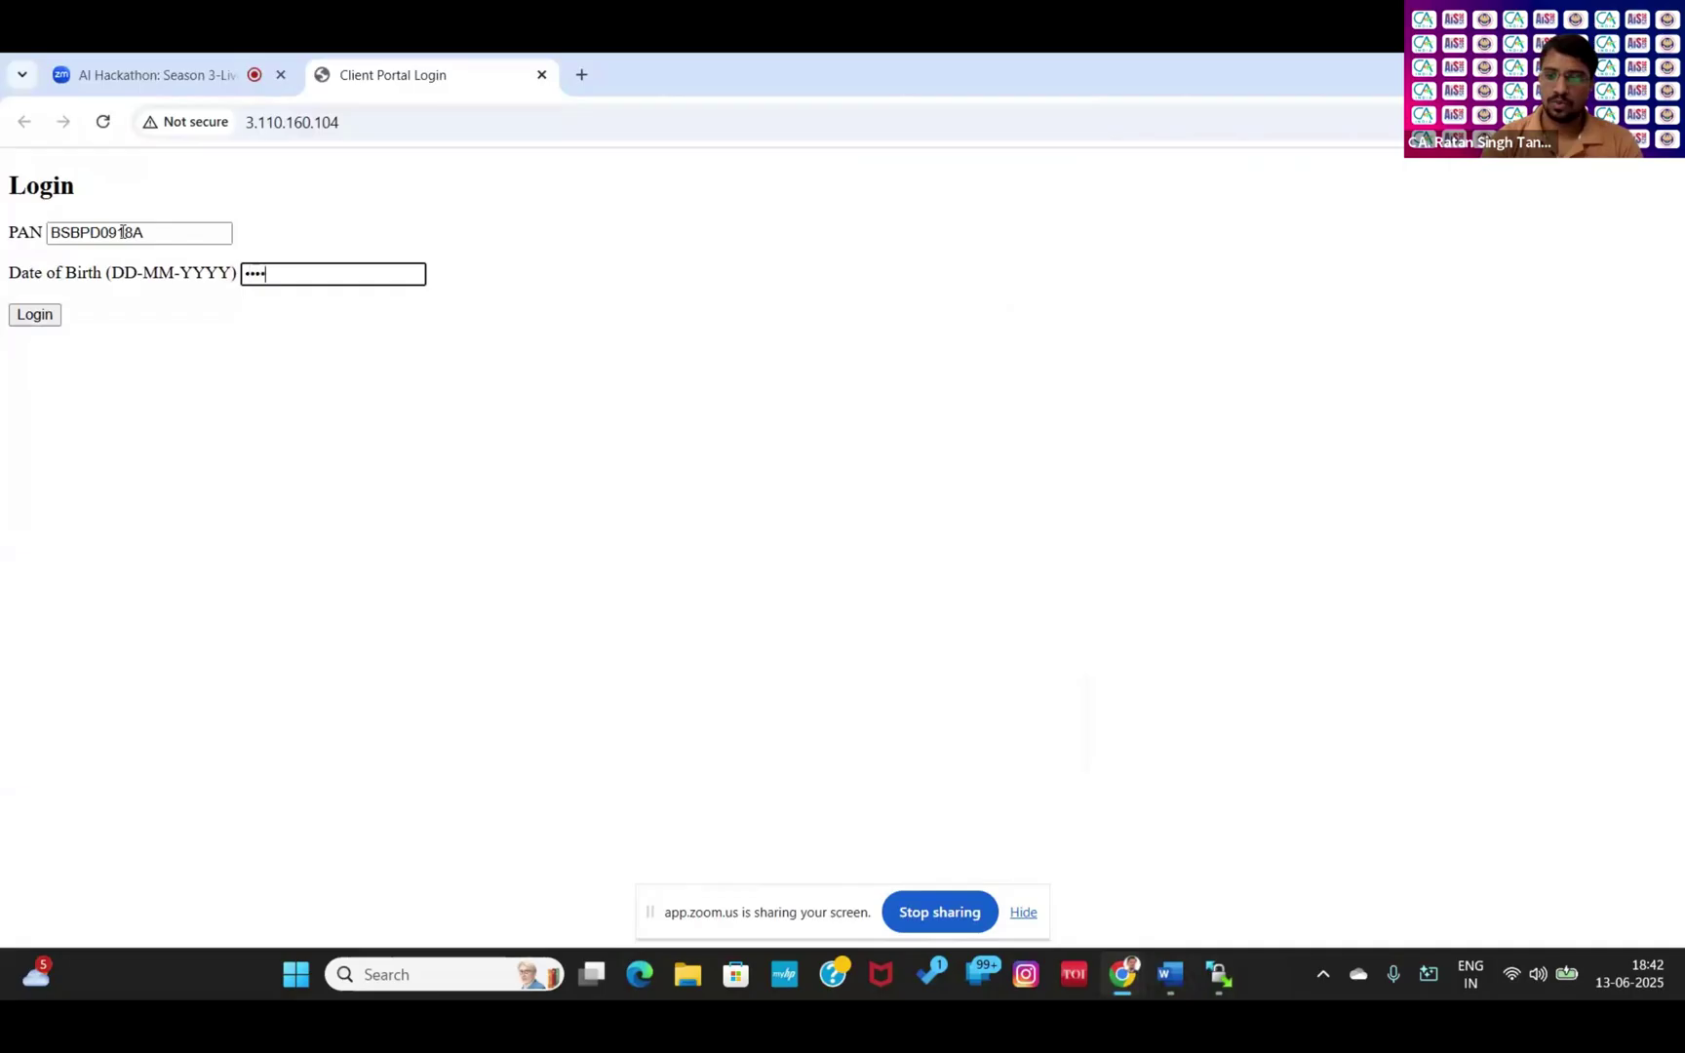
{"action": "type", "text": "••••"}
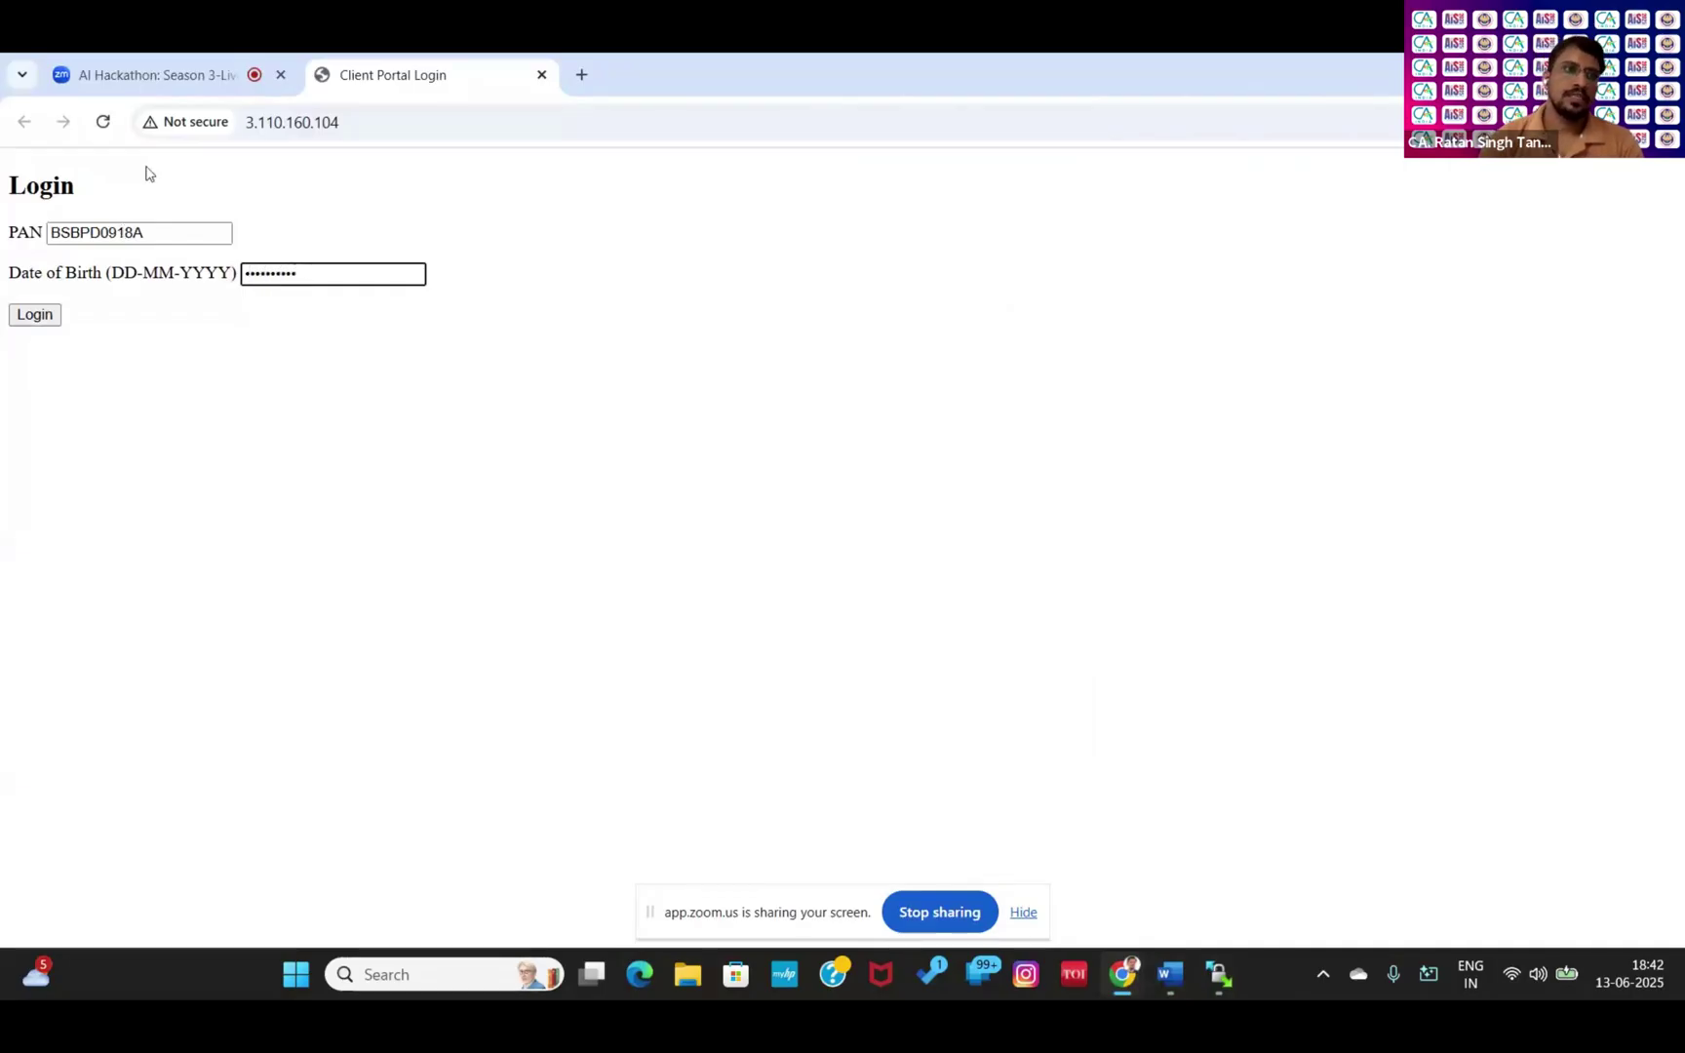
{"action": "left_click", "coordinate": [38, 314]}
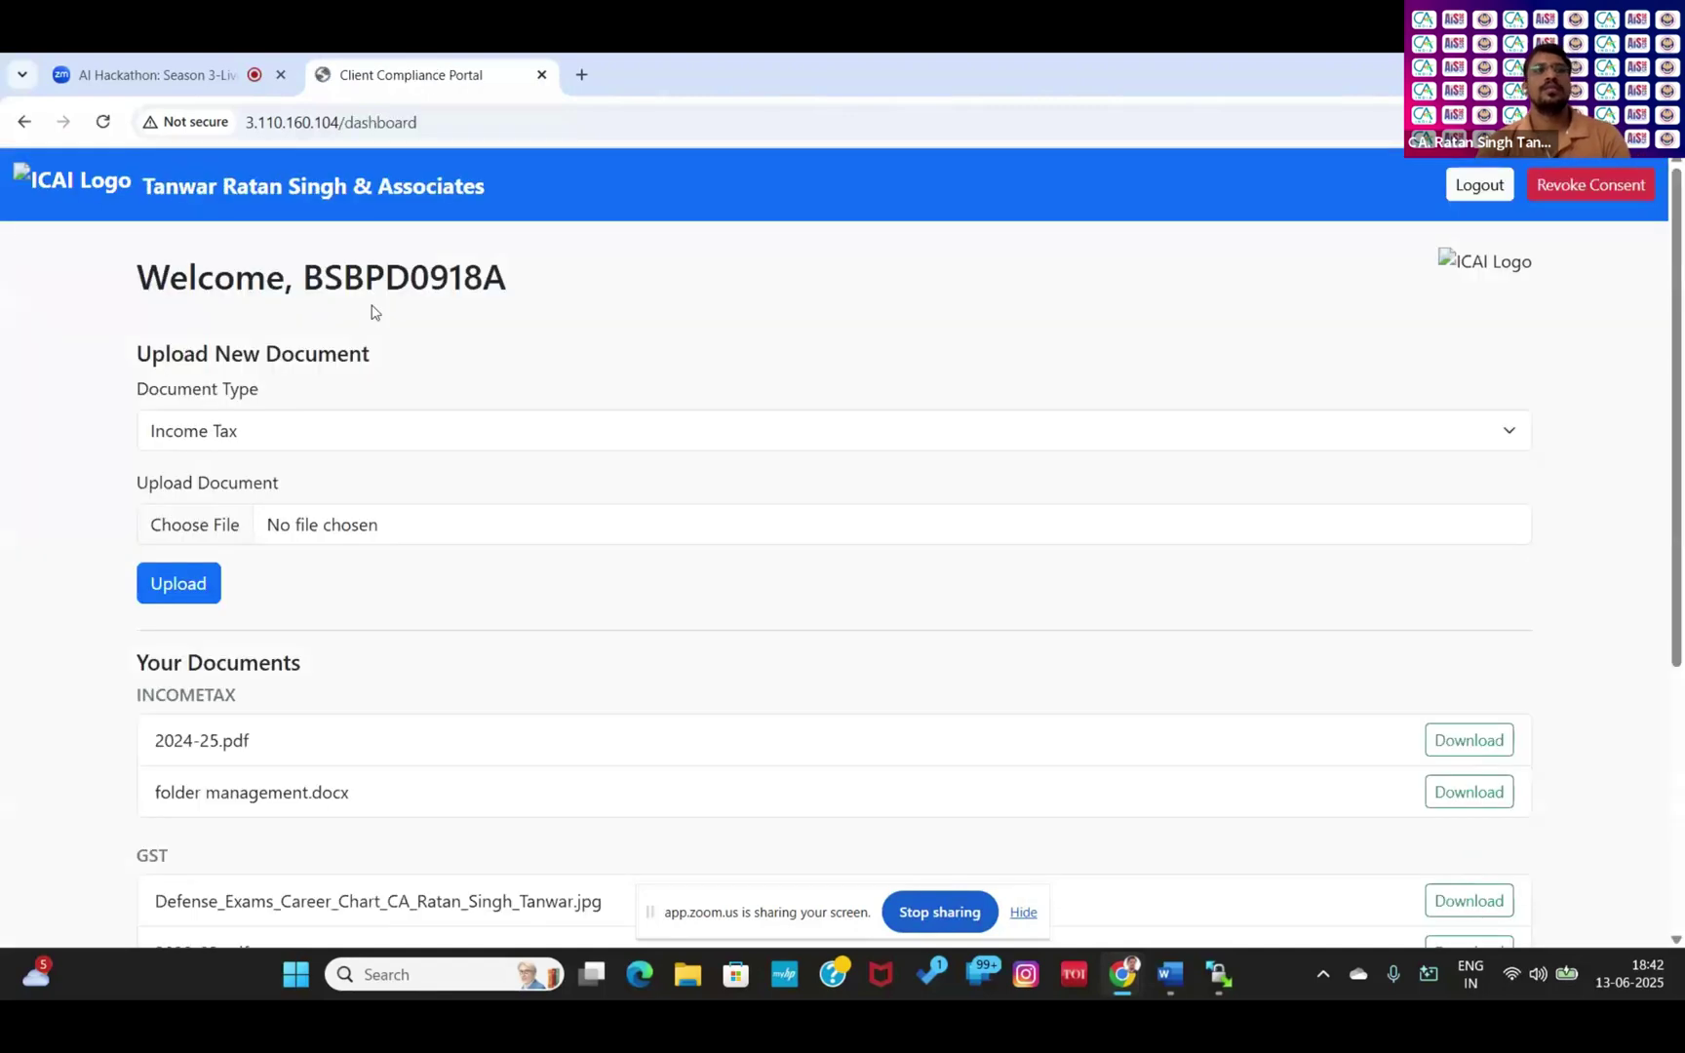
Review the dashboard's Income Tax, GST, MCA and Loan documents, leaving Document Type on Income Tax
{"action": "scroll", "coordinate": [414, 325], "scroll_direction": "down", "scroll_amount": 2}
{"action": "scroll", "coordinate": [1674, 499], "scroll_direction": "up", "scroll_amount": 2}
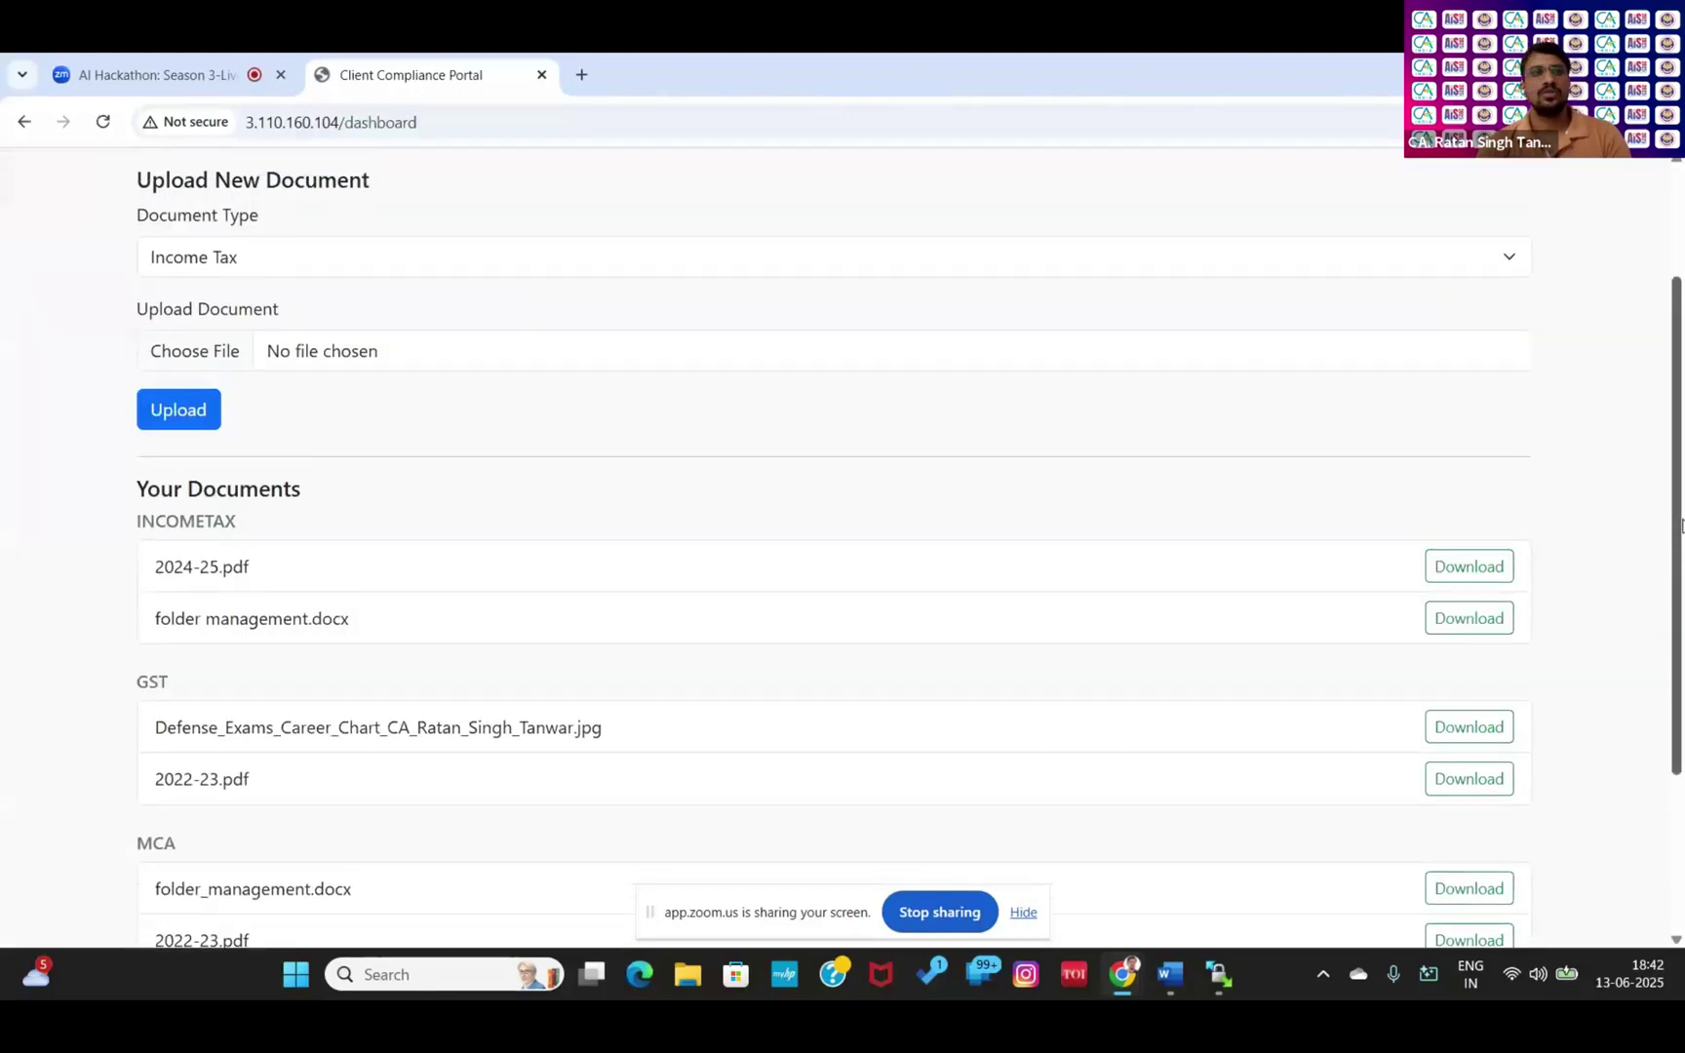
{"action": "left_click_drag", "start_coordinate": [1681, 476], "coordinate": [1682, 462]}
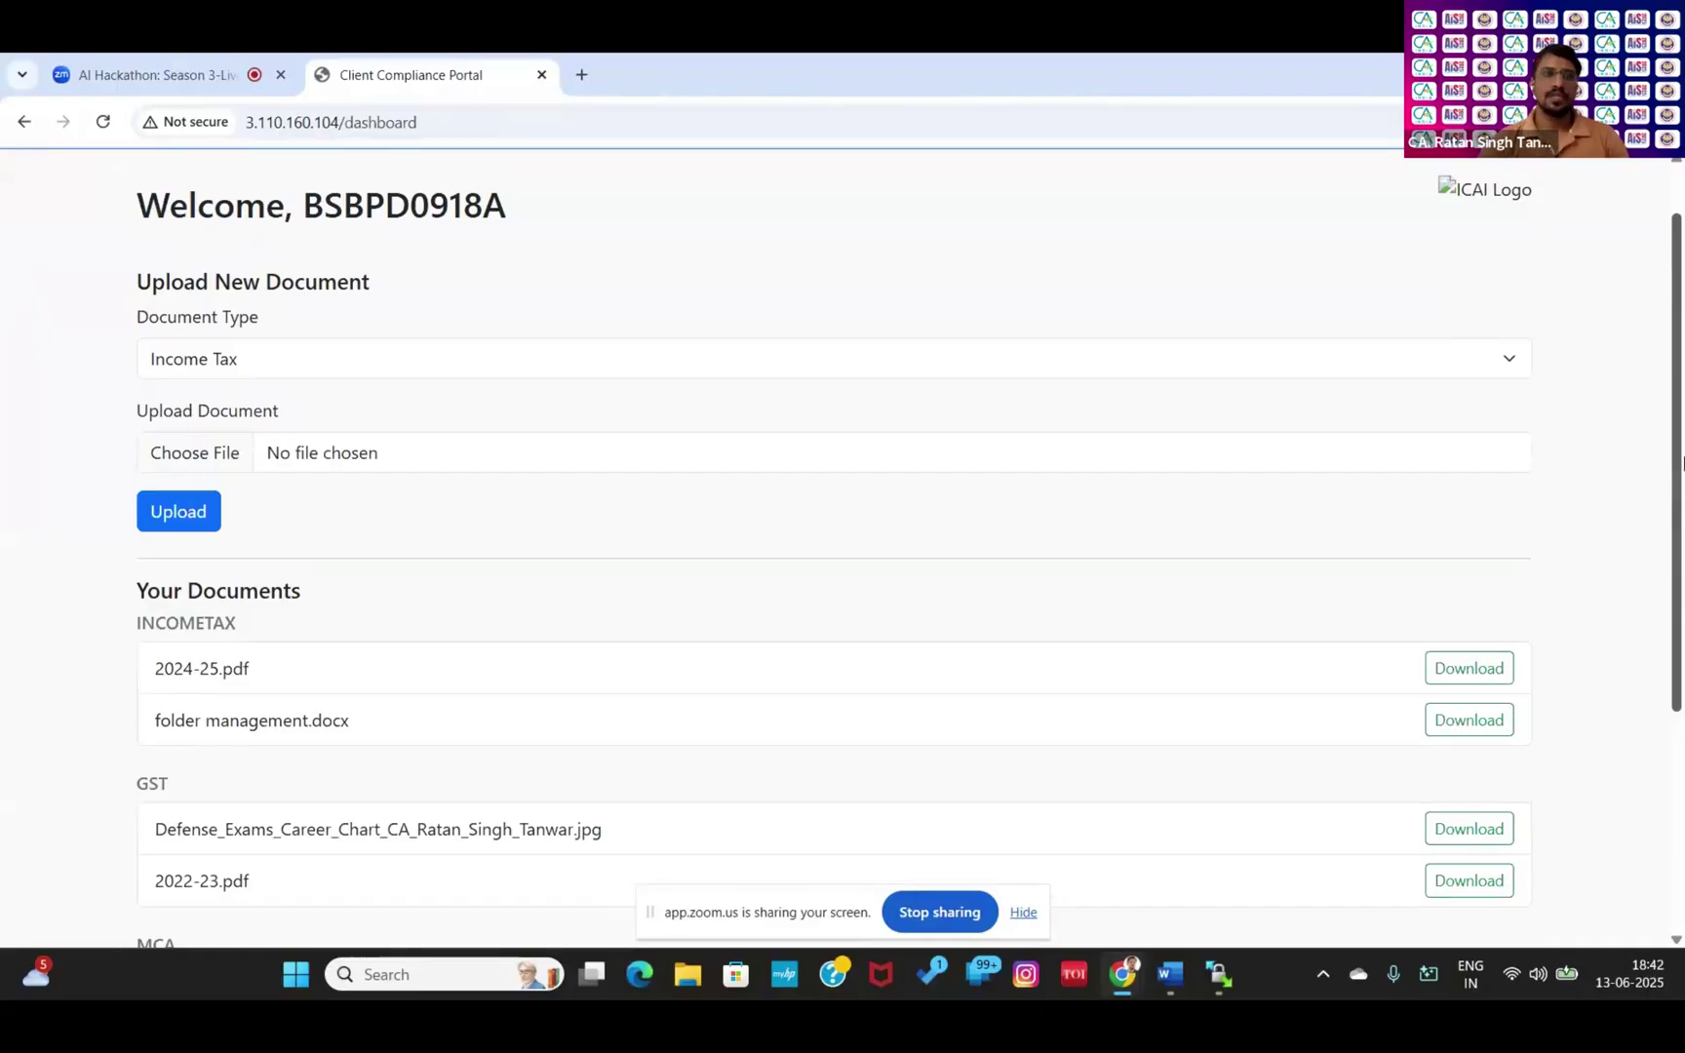
{"action": "left_click_drag", "start_coordinate": [1682, 502], "coordinate": [1683, 674]}
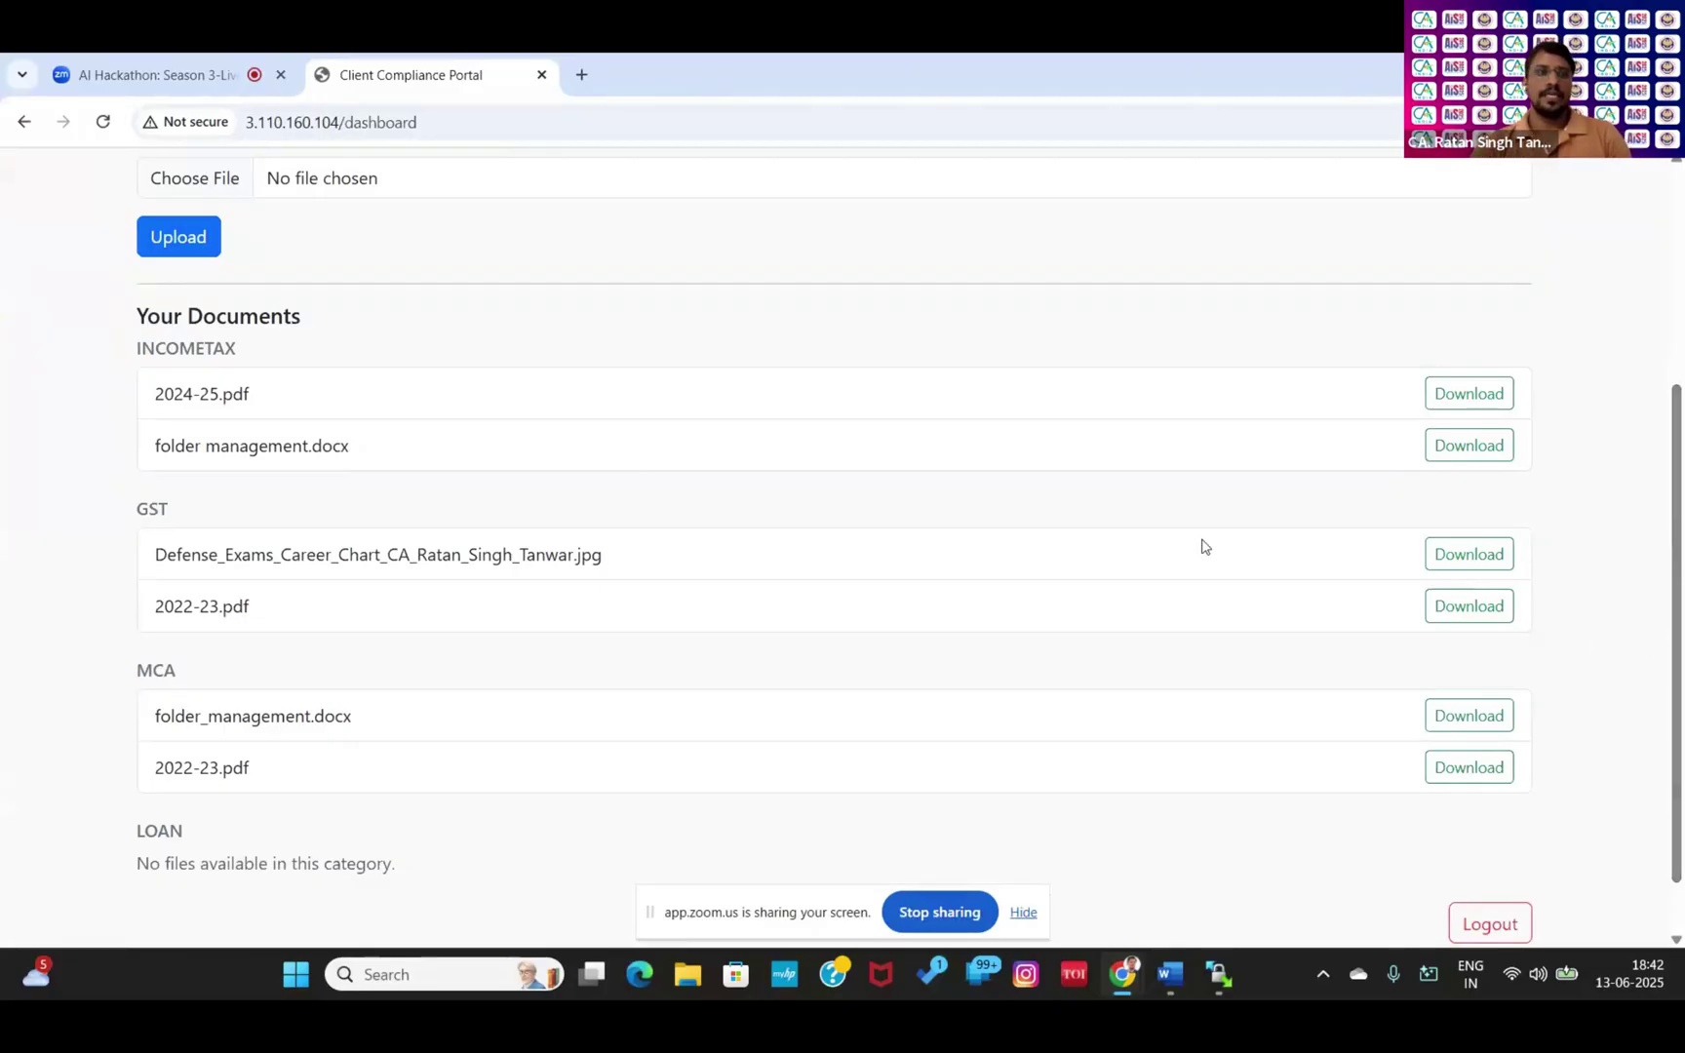
{"action": "left_click_drag", "start_coordinate": [1678, 678], "coordinate": [1681, 527]}
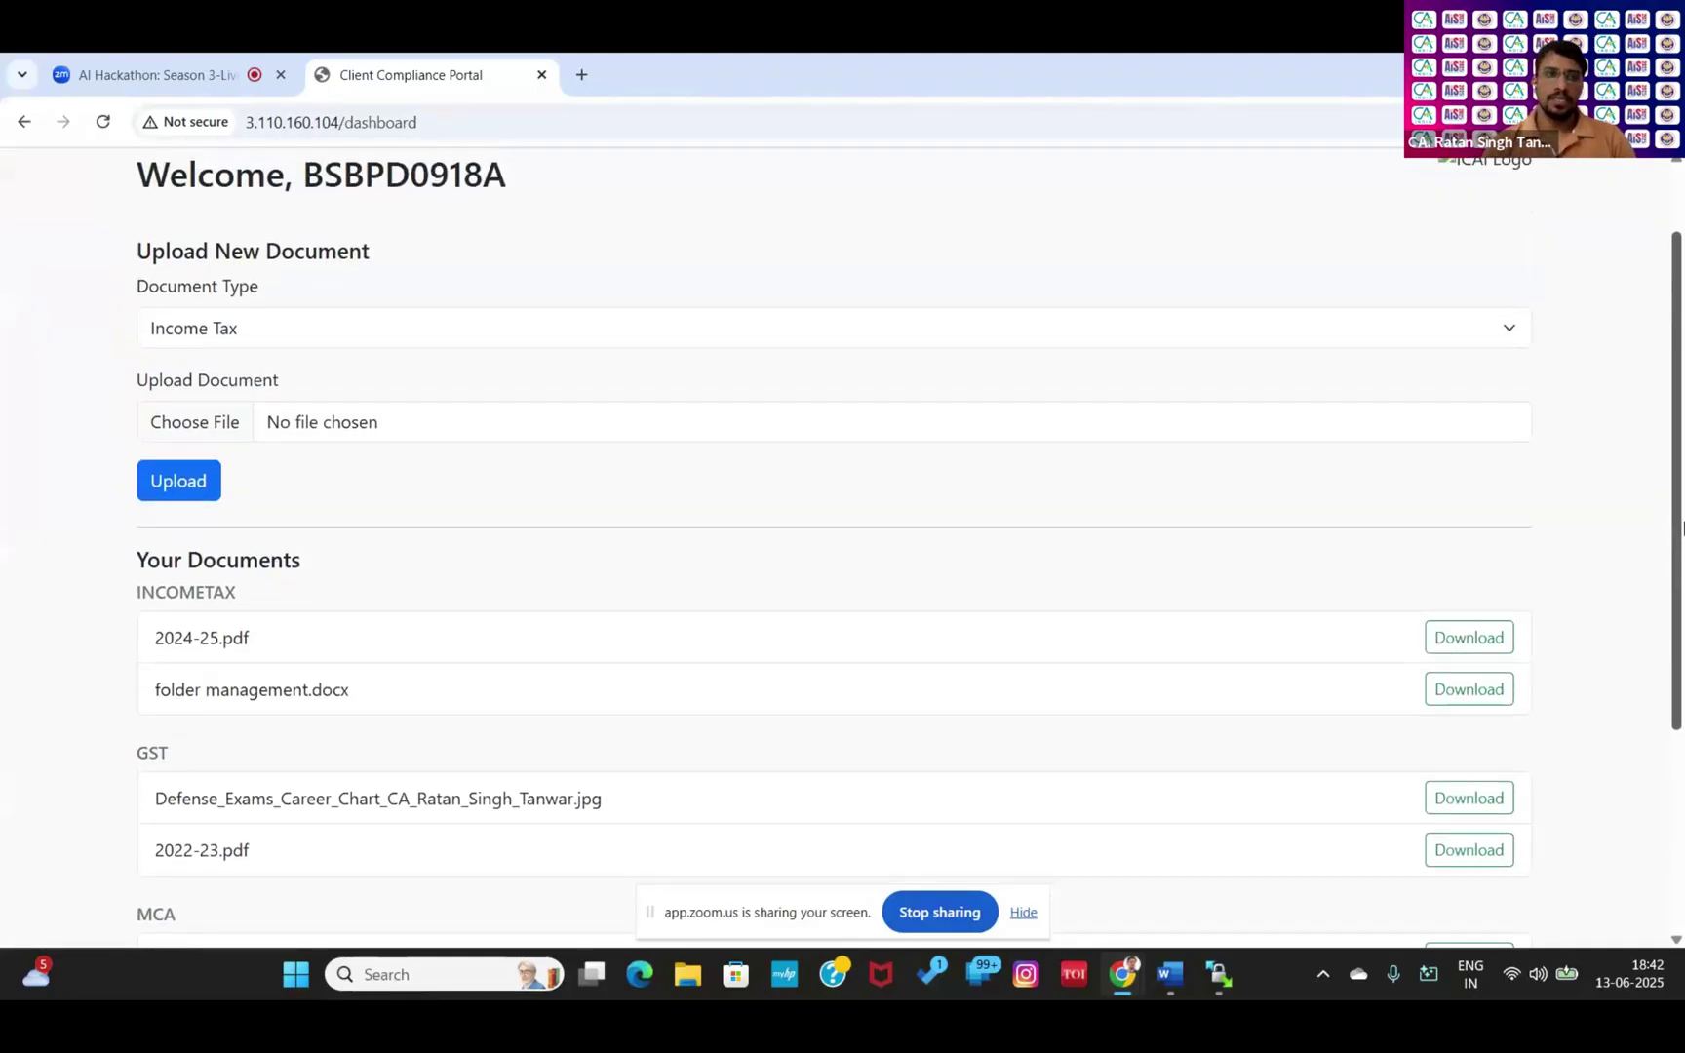
{"action": "scroll", "coordinate": [497, 346], "scroll_direction": "down", "scroll_amount": 1}
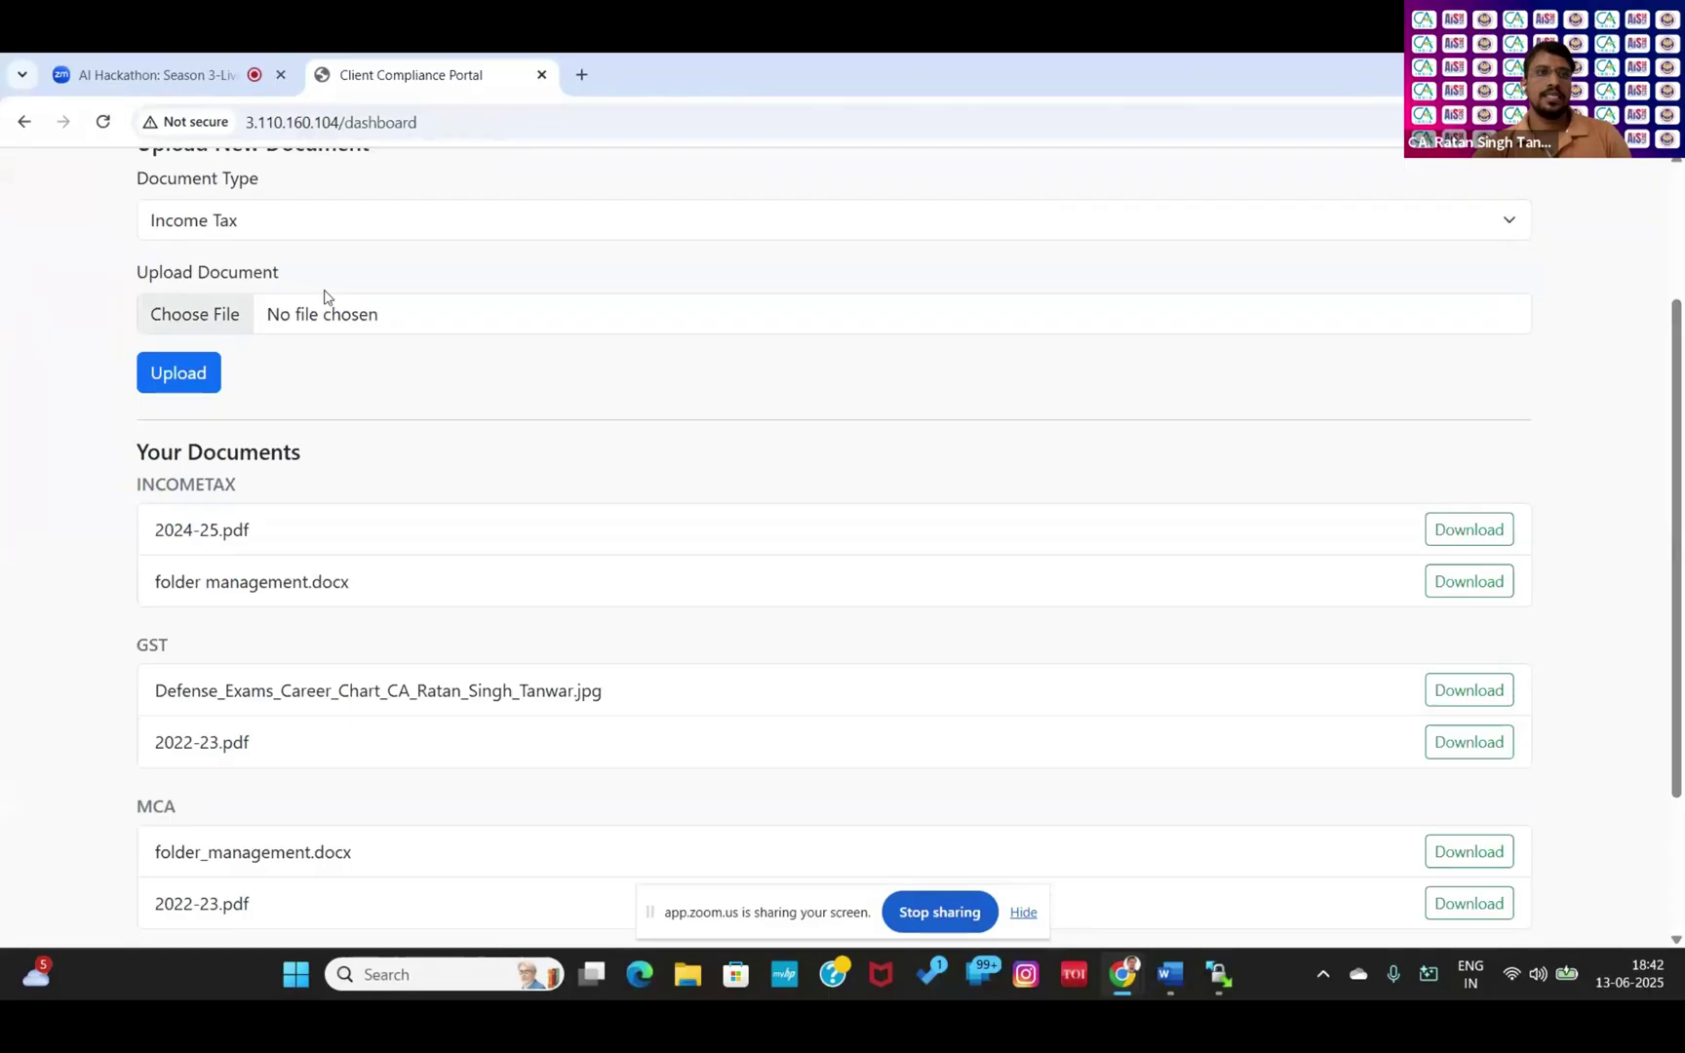
{"action": "scroll", "coordinate": [298, 334], "scroll_direction": "up", "scroll_amount": 1}
{"action": "left_click", "coordinate": [297, 333]}
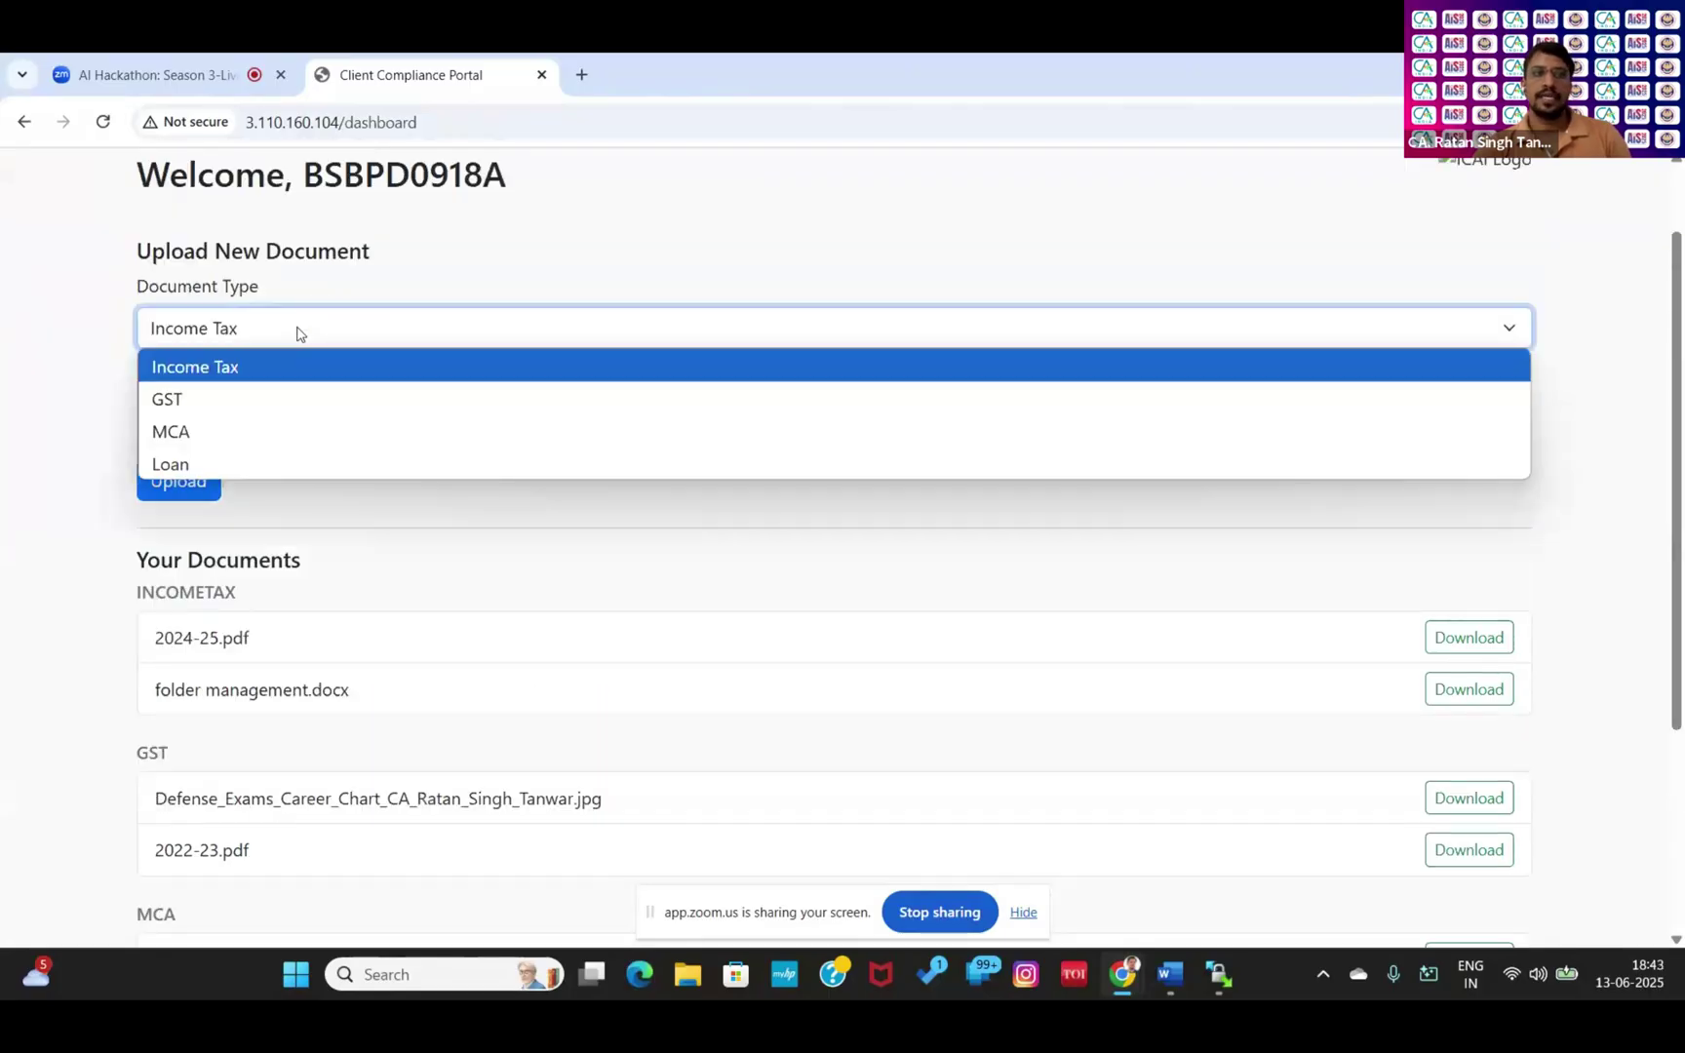
{"action": "left_click", "coordinate": [297, 333]}
{"action": "scroll", "coordinate": [602, 482], "scroll_direction": "down", "scroll_amount": 3}
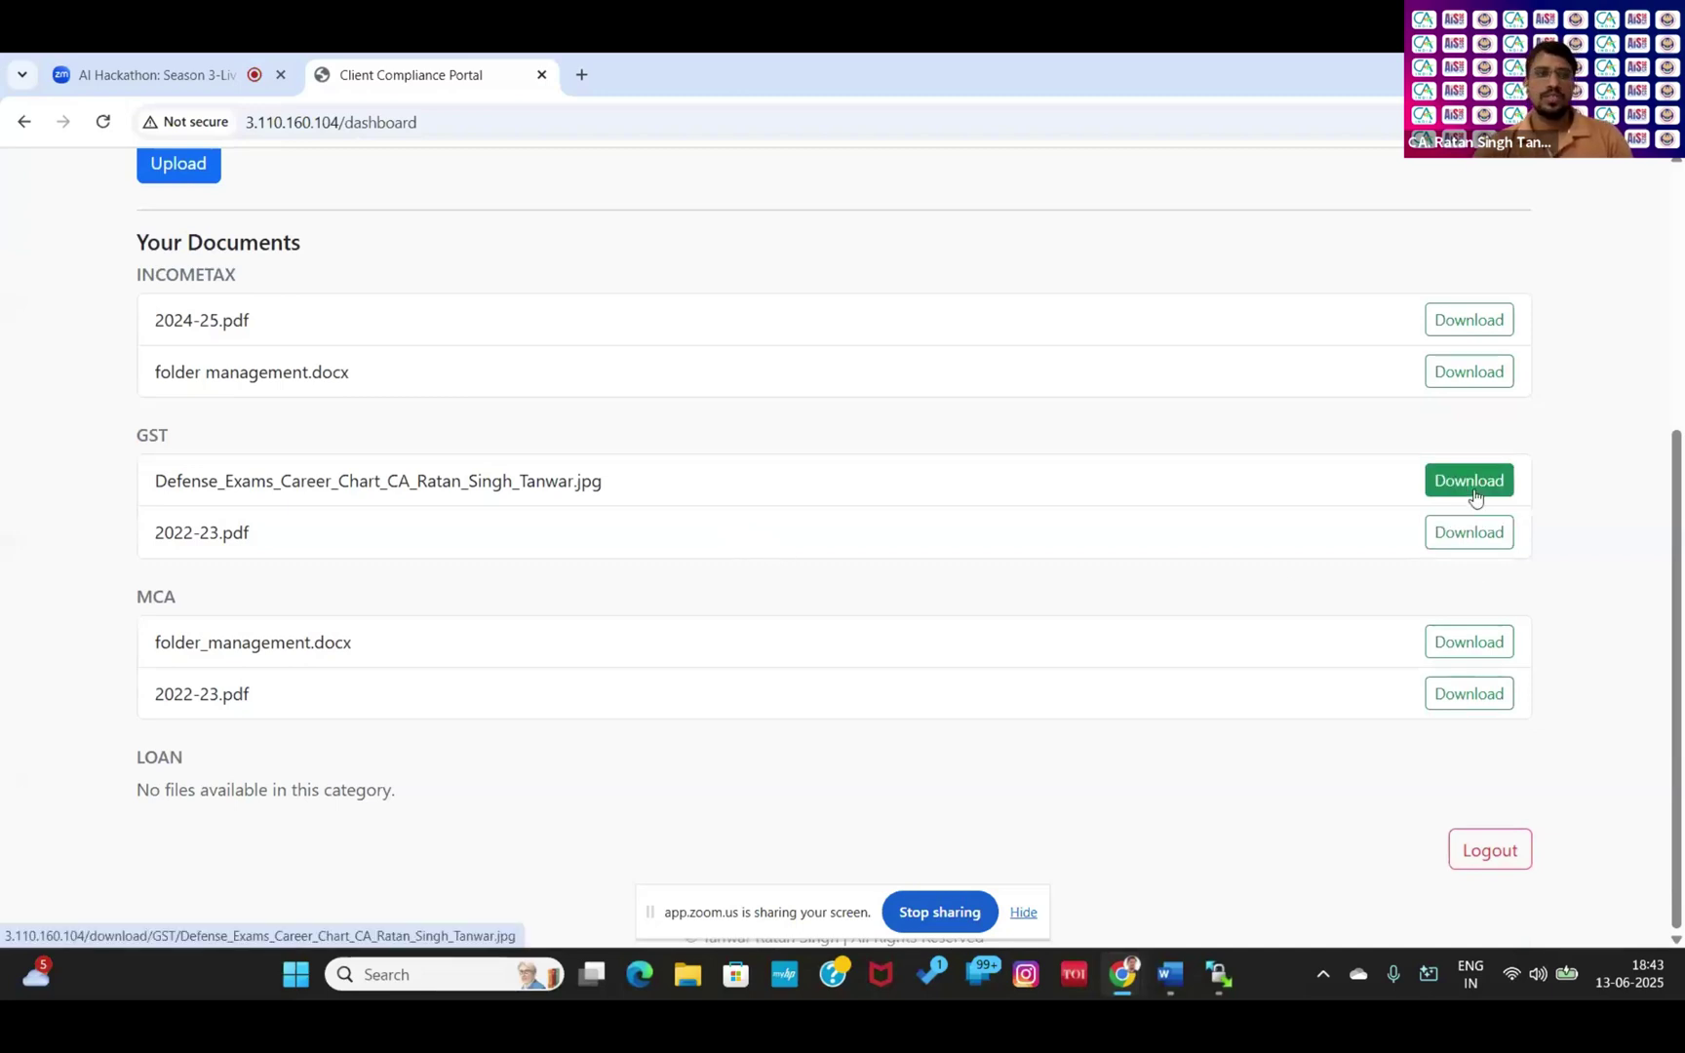
Download and save Income Tax's folder management.docx, keeping it despite the insecure-download warning
{"action": "left_click", "coordinate": [1471, 385]}
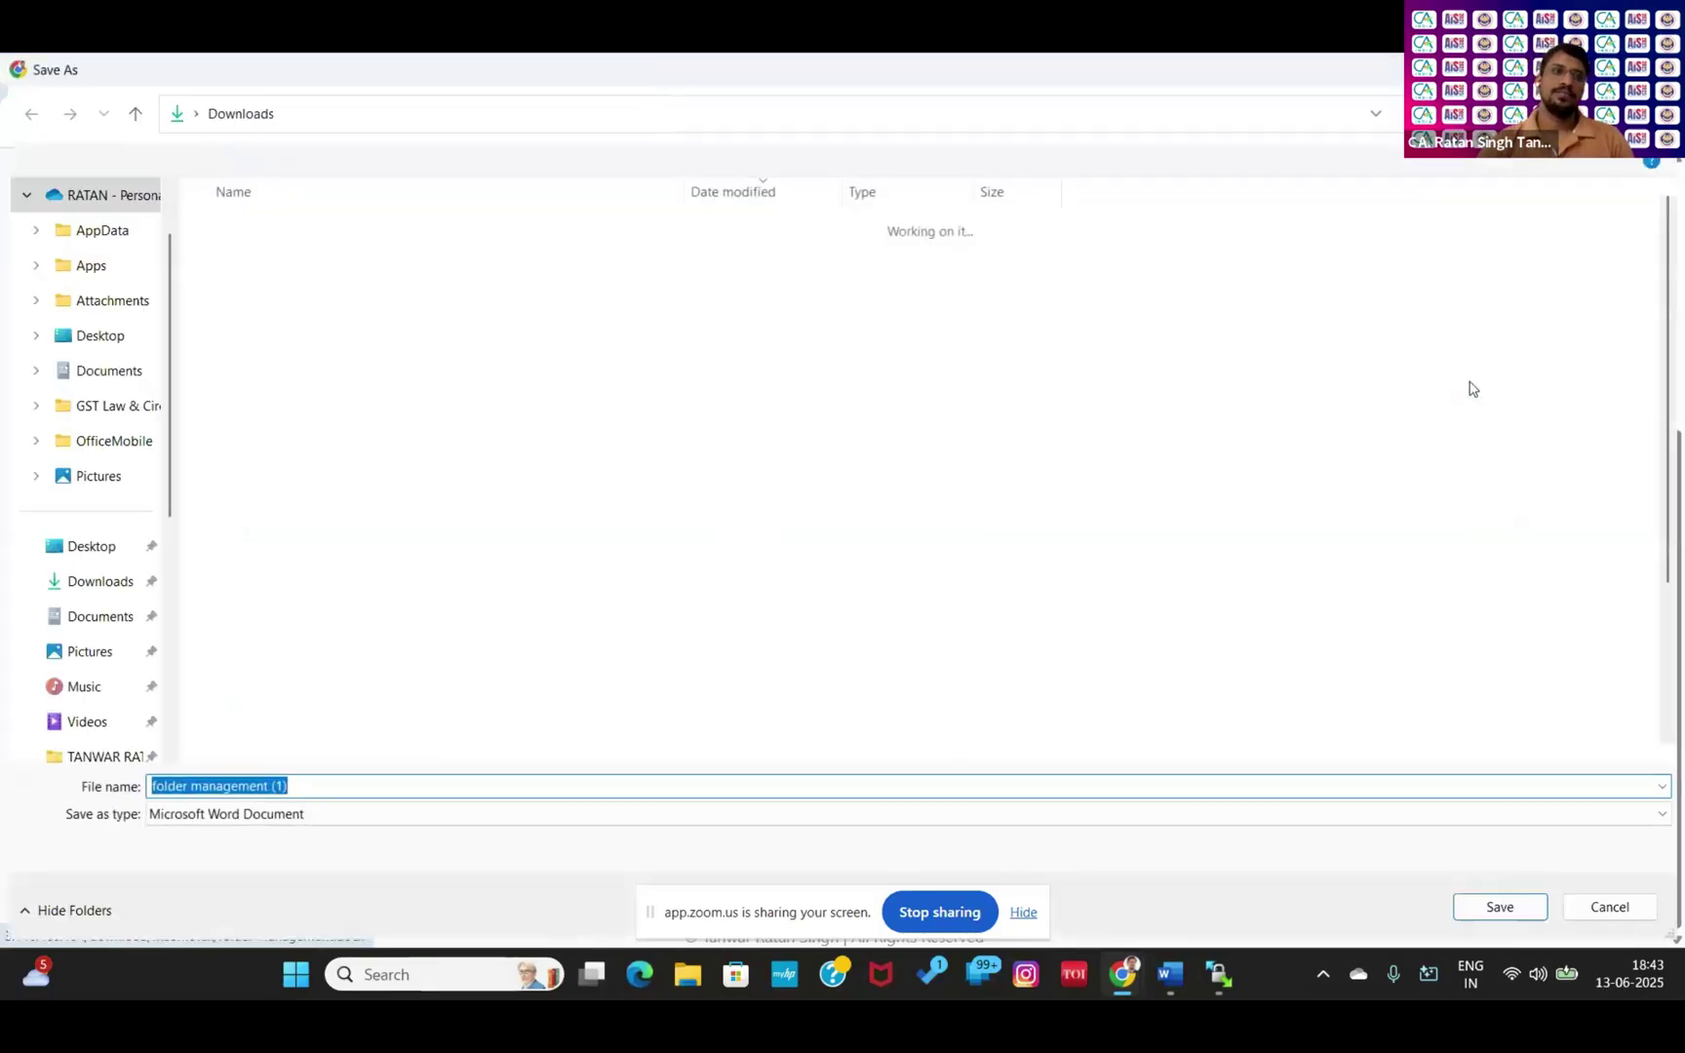
{"action": "left_click", "coordinate": [1515, 908]}
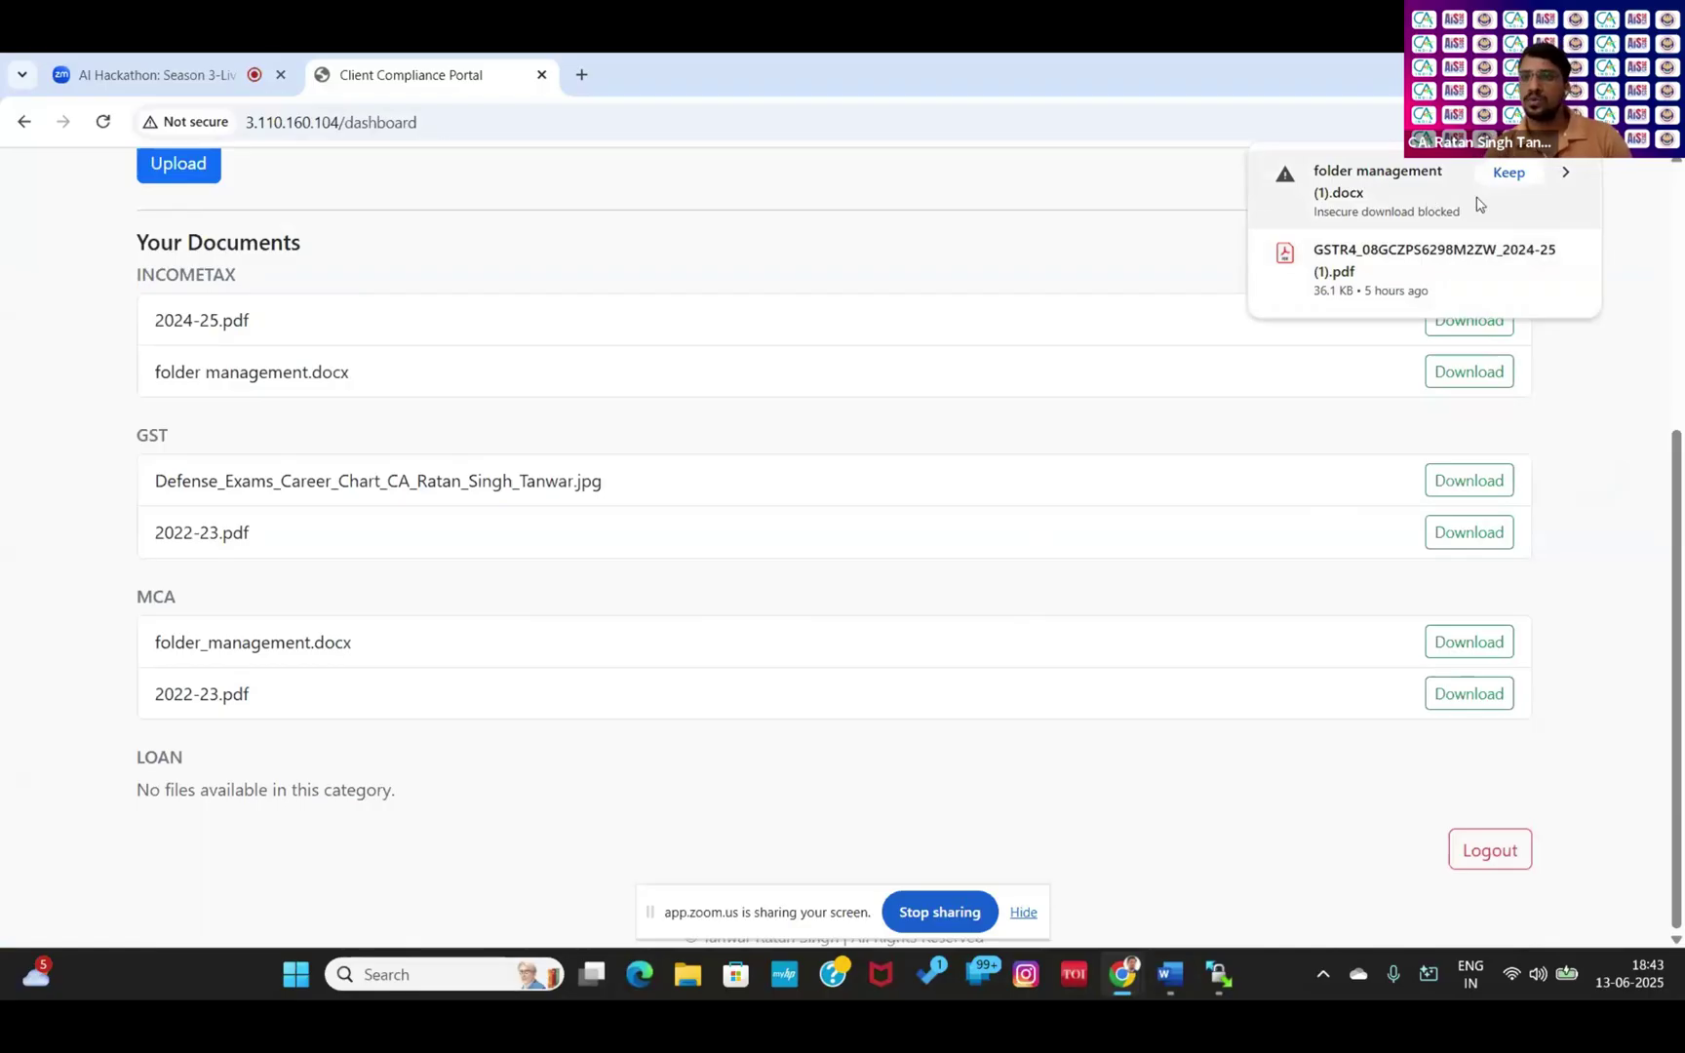
{"action": "left_click", "coordinate": [1475, 203]}
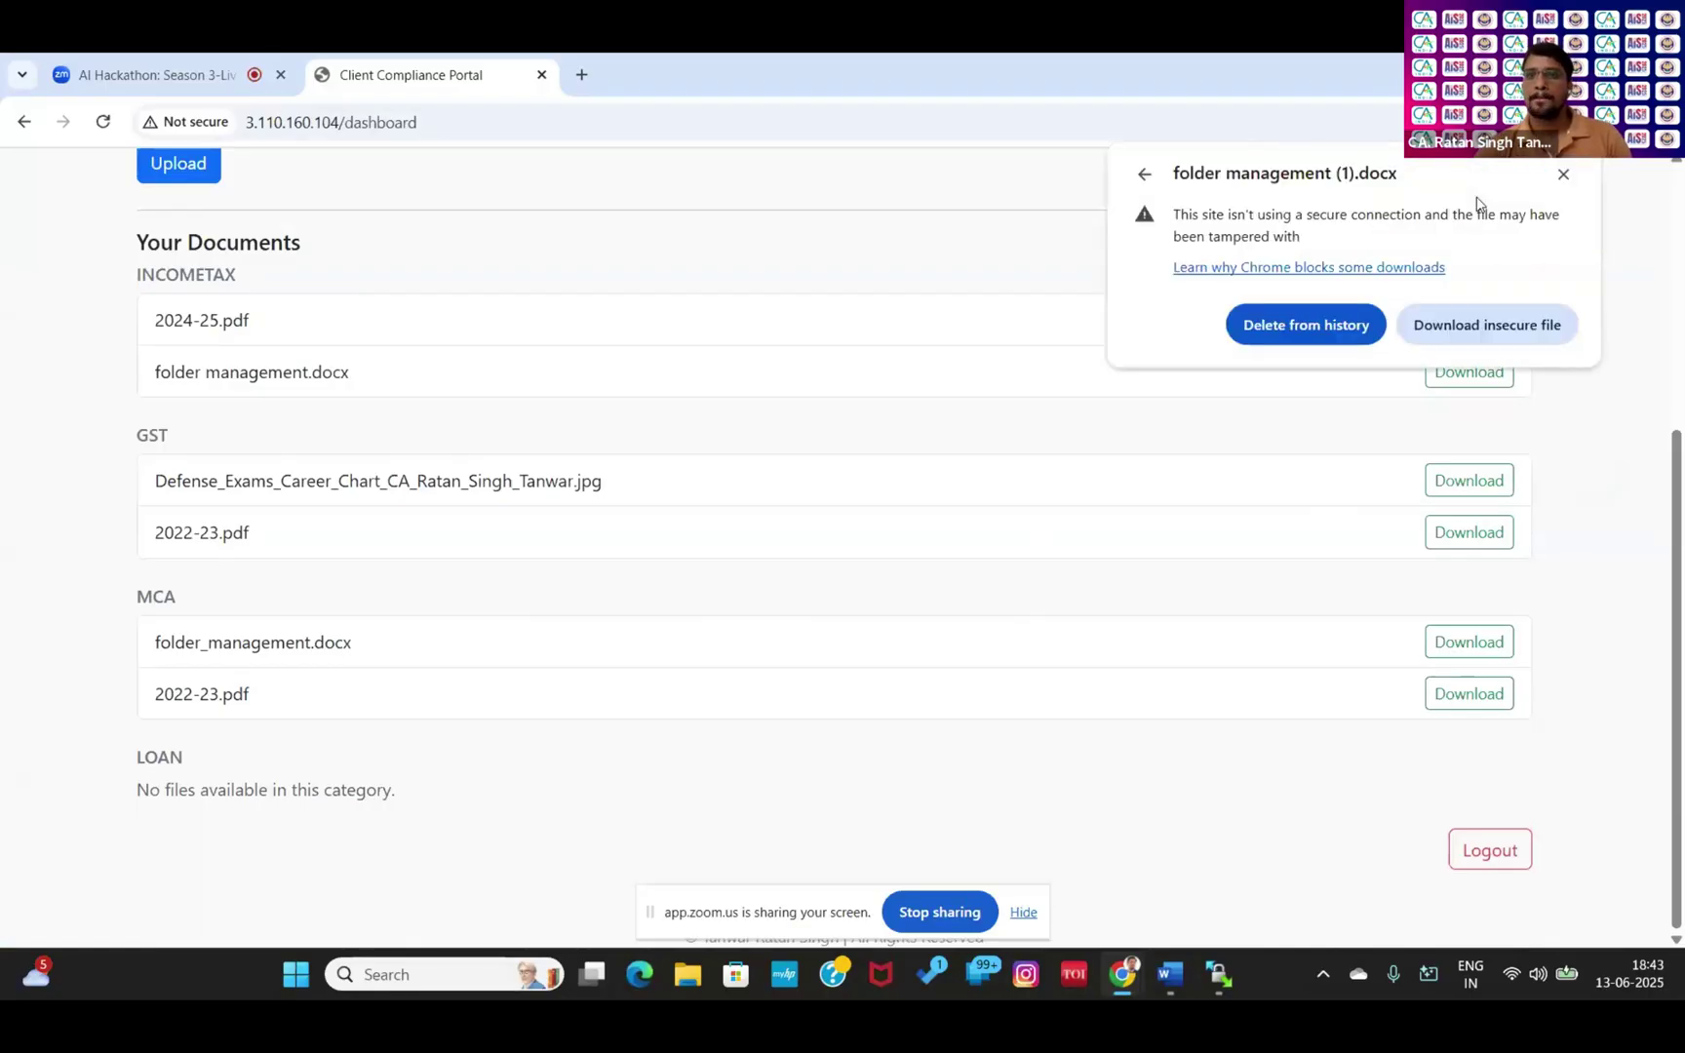
{"action": "left_click", "coordinate": [1463, 331]}
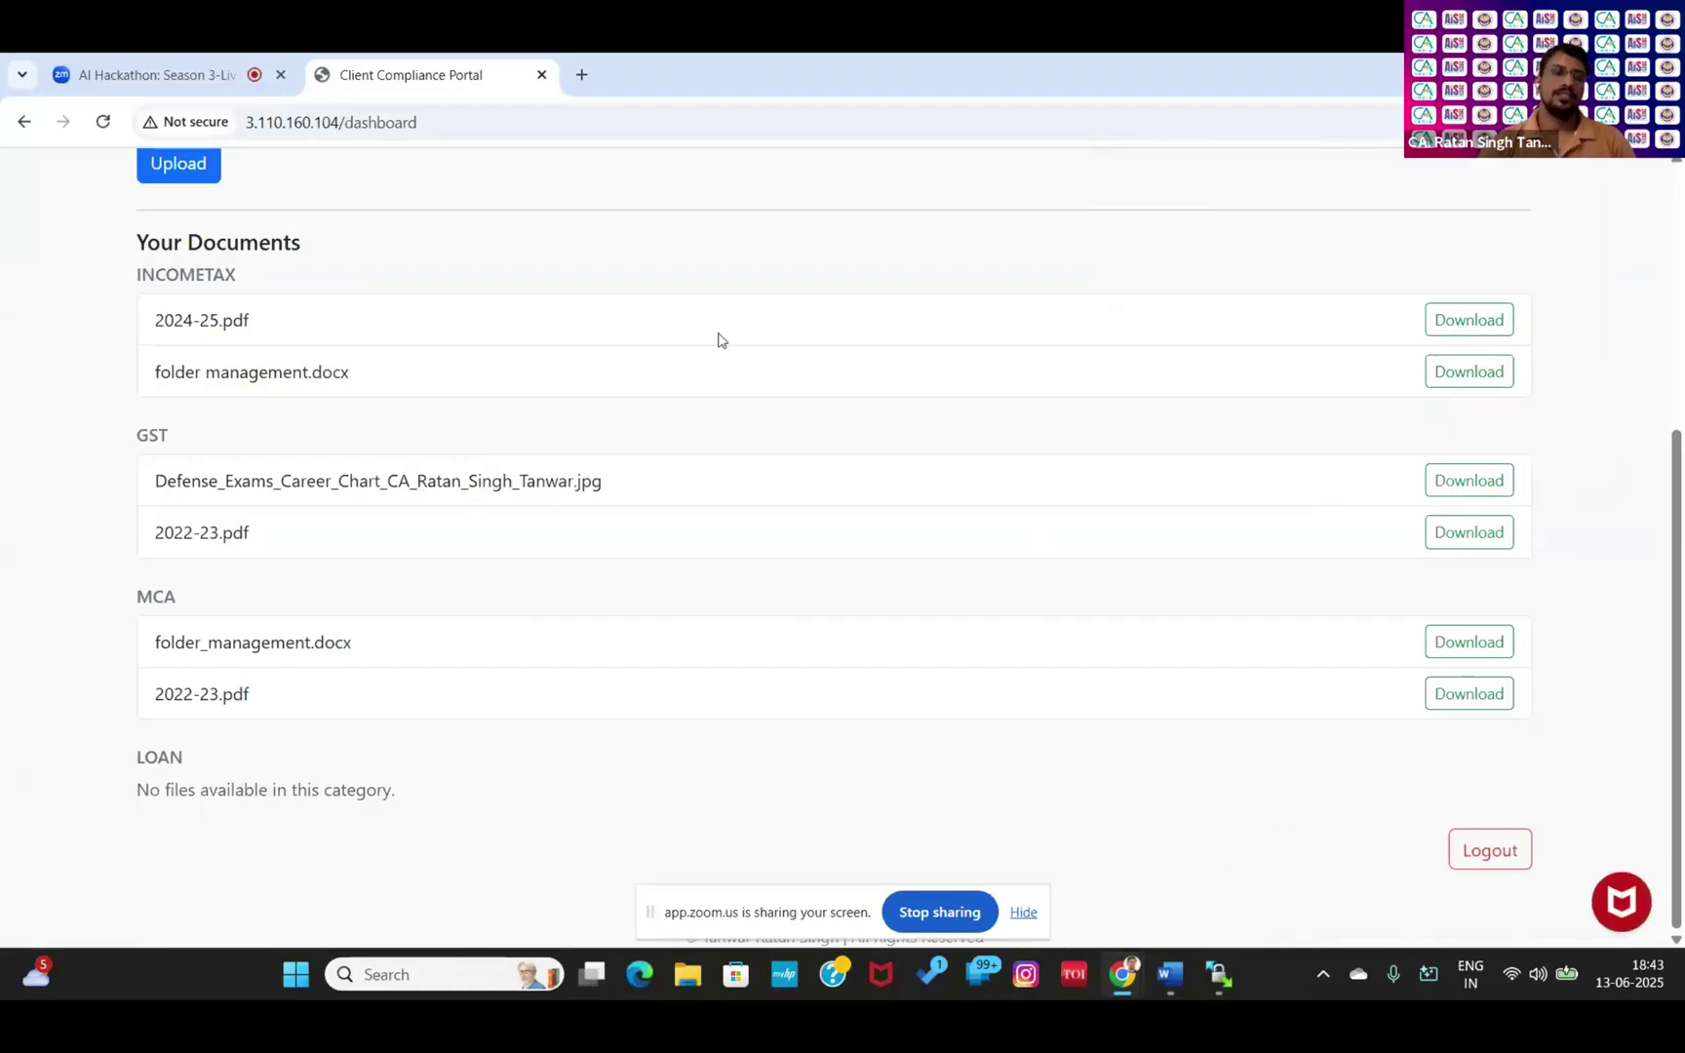
{"action": "left_click", "coordinate": [523, 121]}
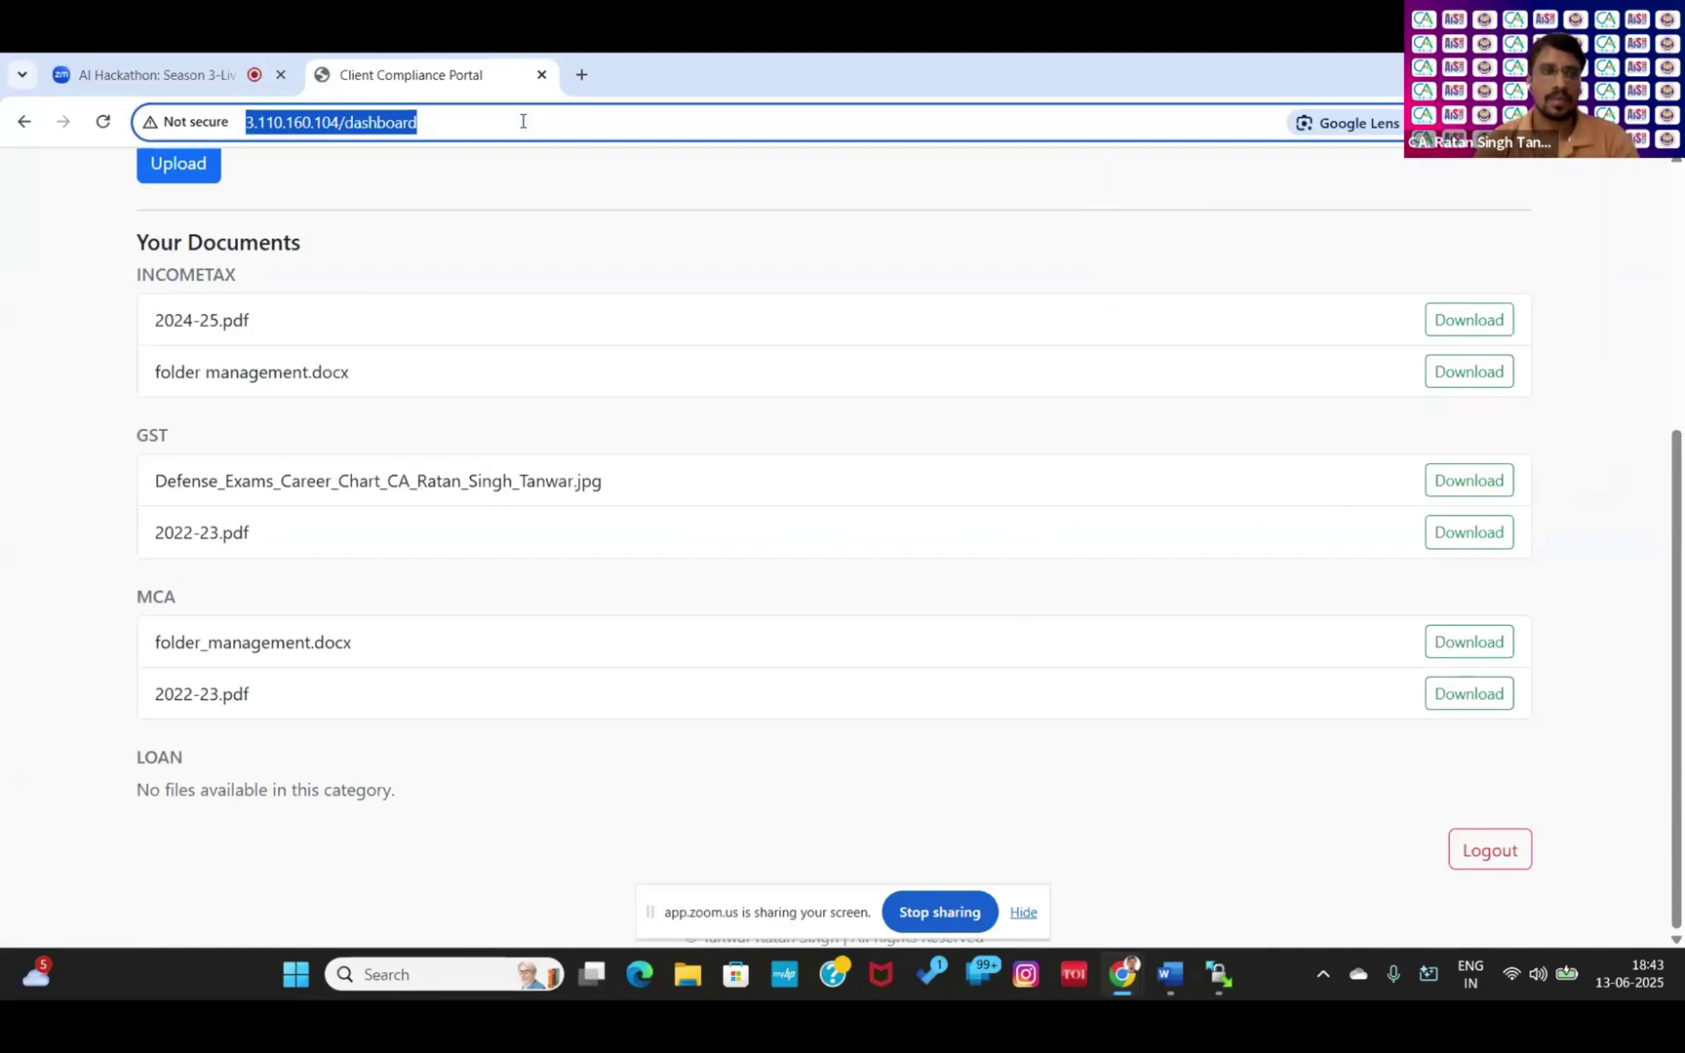
Set Document Type to MCA and pick ITRV as the file to upload
{"action": "scroll", "coordinate": [476, 491], "scroll_direction": "up", "scroll_amount": 5}
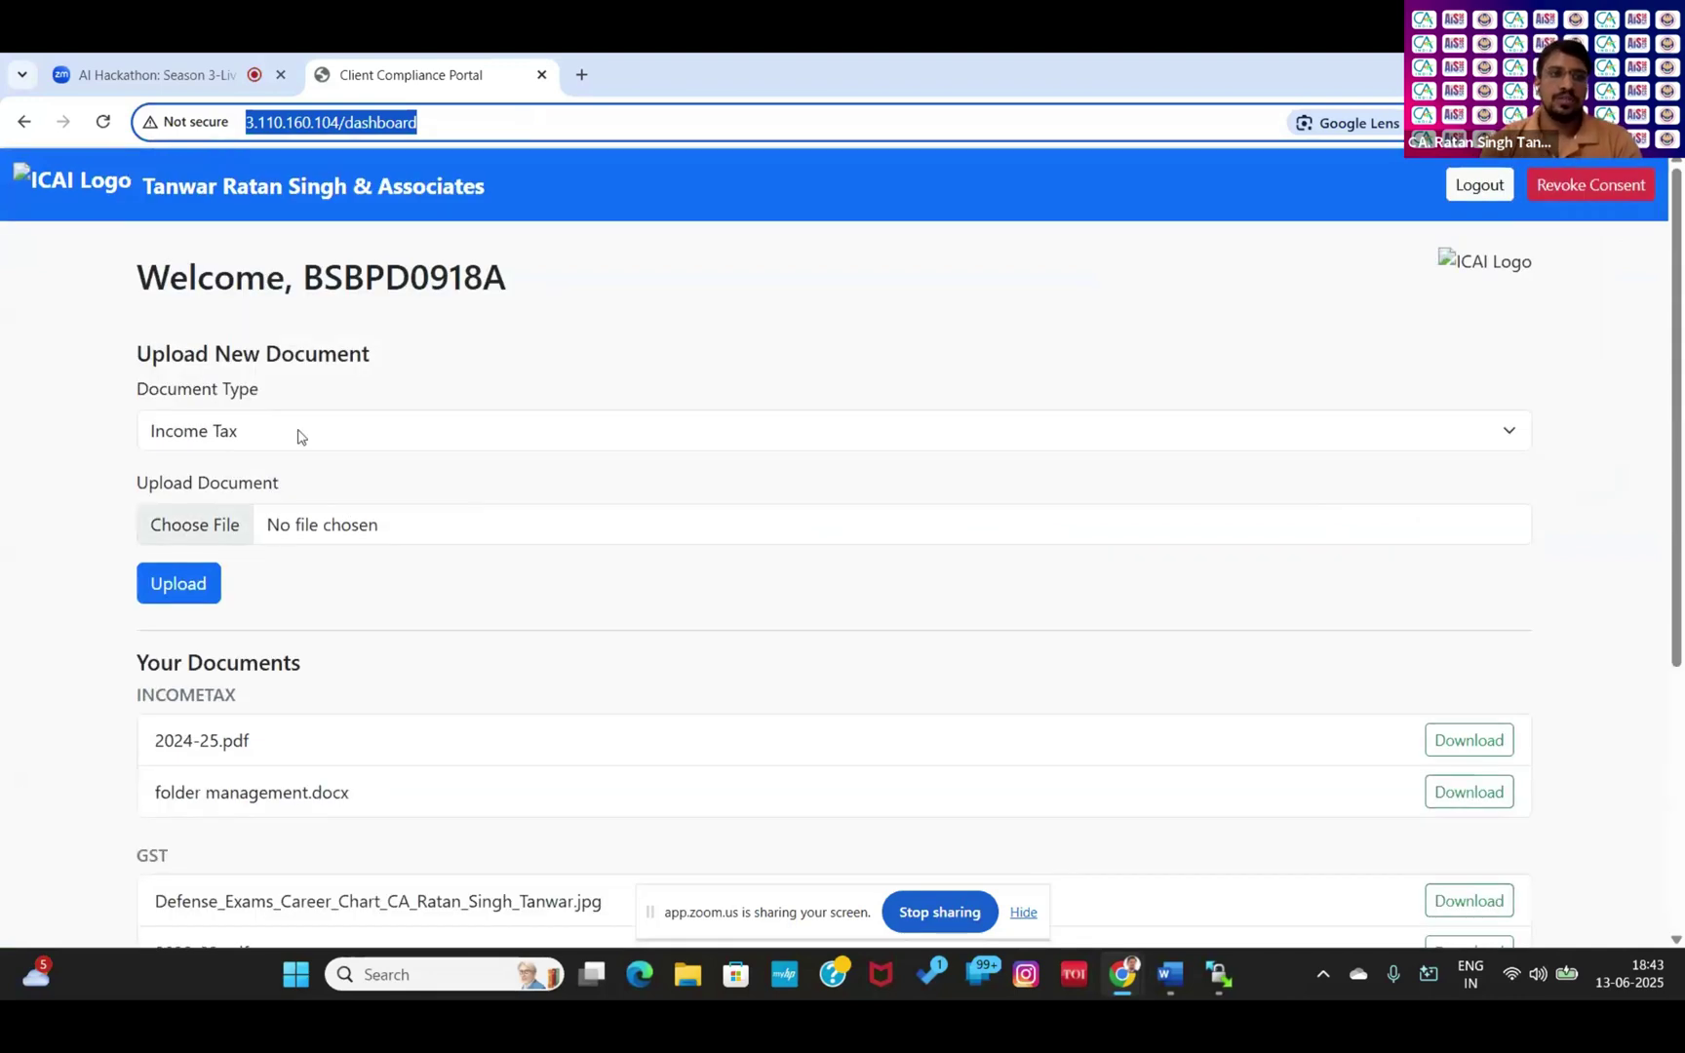
{"action": "left_click", "coordinate": [888, 441]}
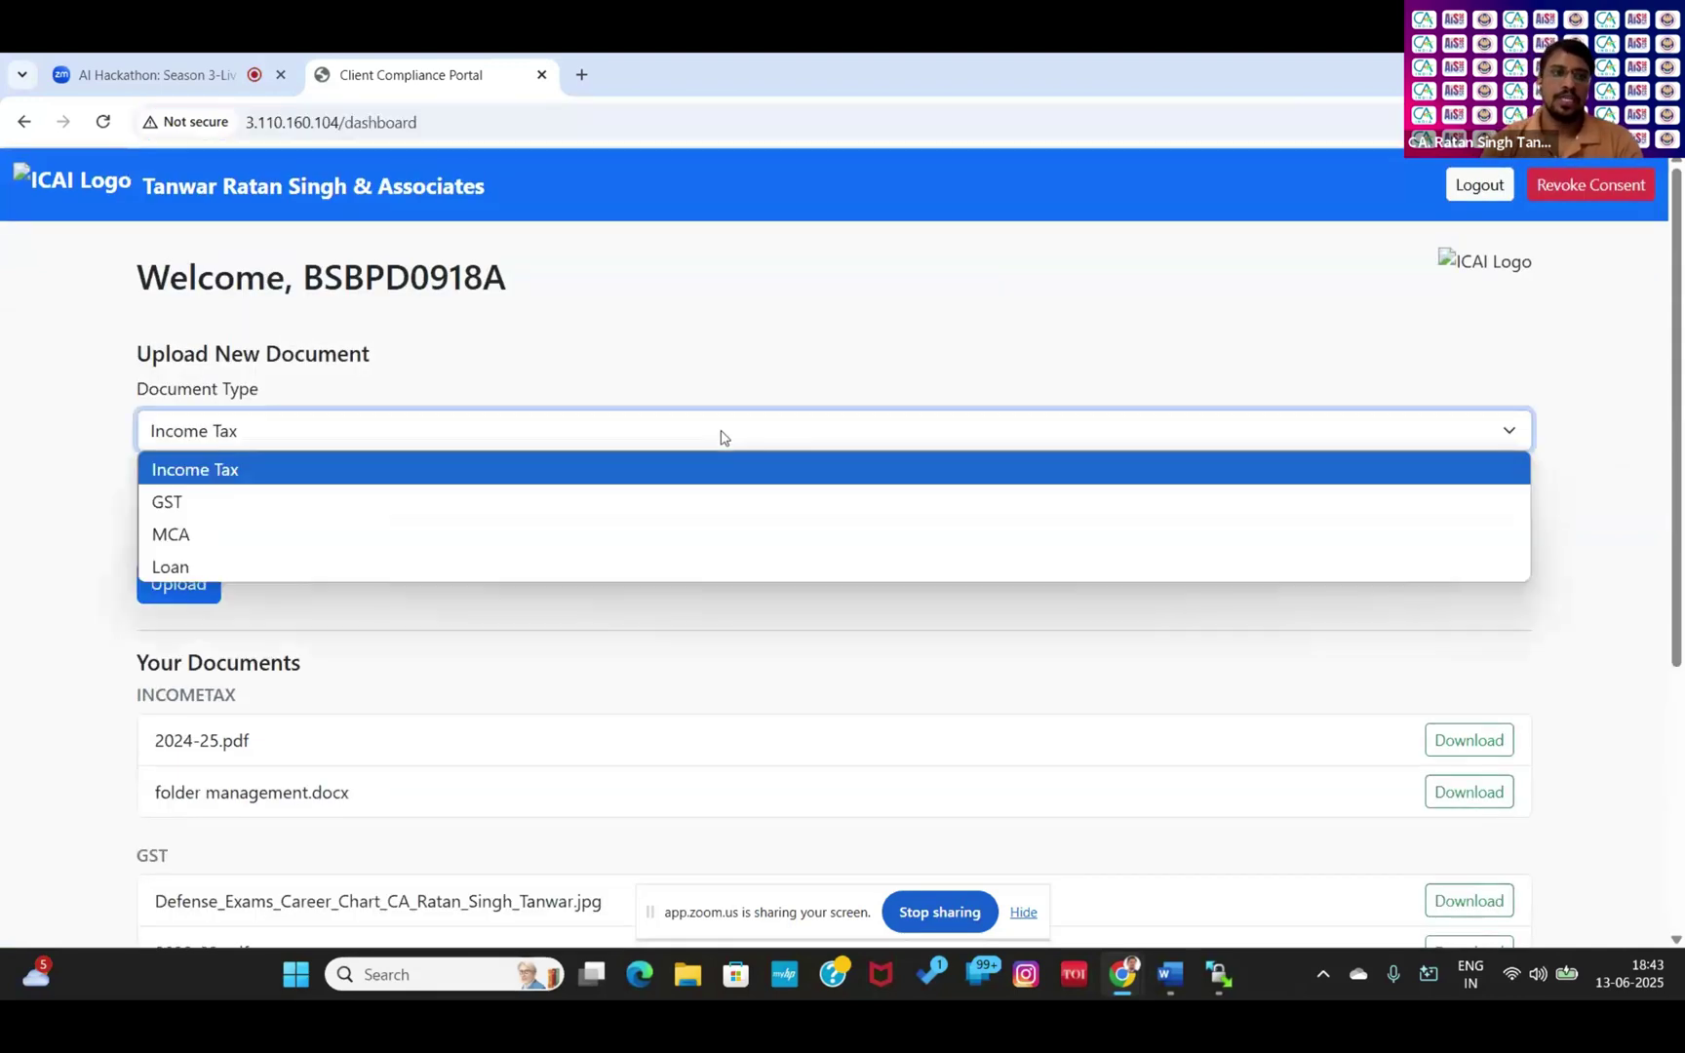
{"action": "left_click", "coordinate": [585, 534]}
{"action": "scroll", "coordinate": [341, 478], "scroll_direction": "down", "scroll_amount": 1}
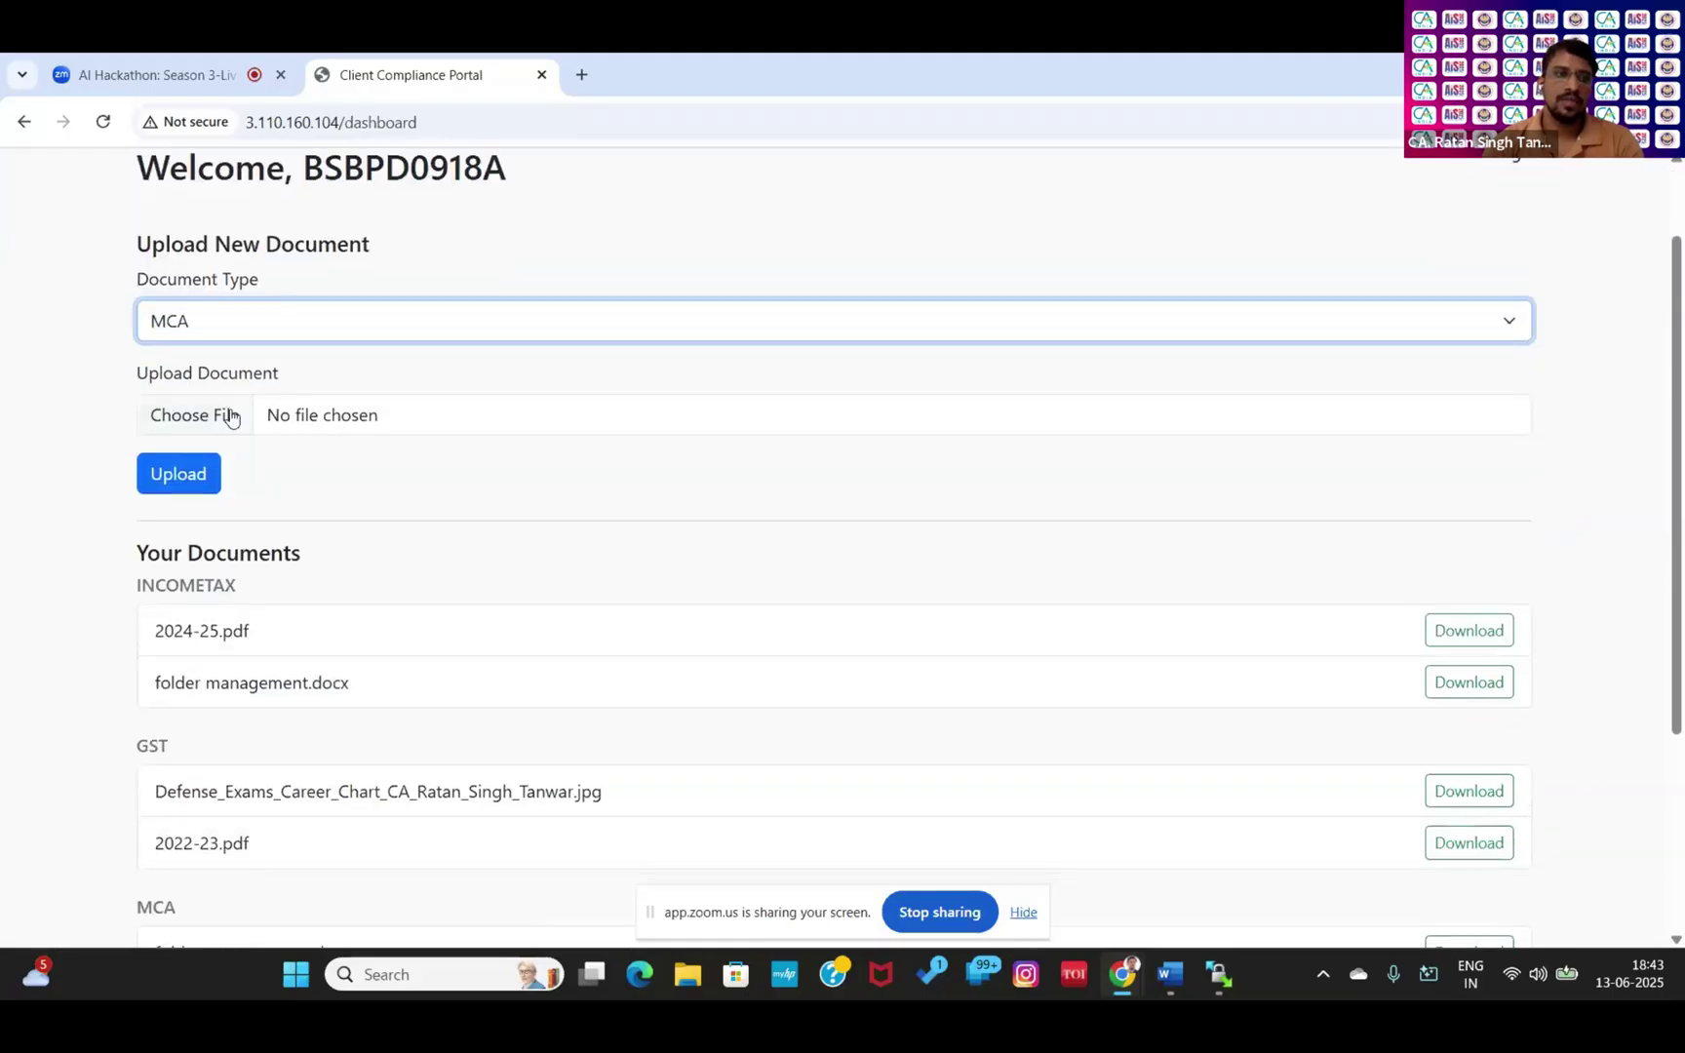
{"action": "left_click", "coordinate": [222, 417]}
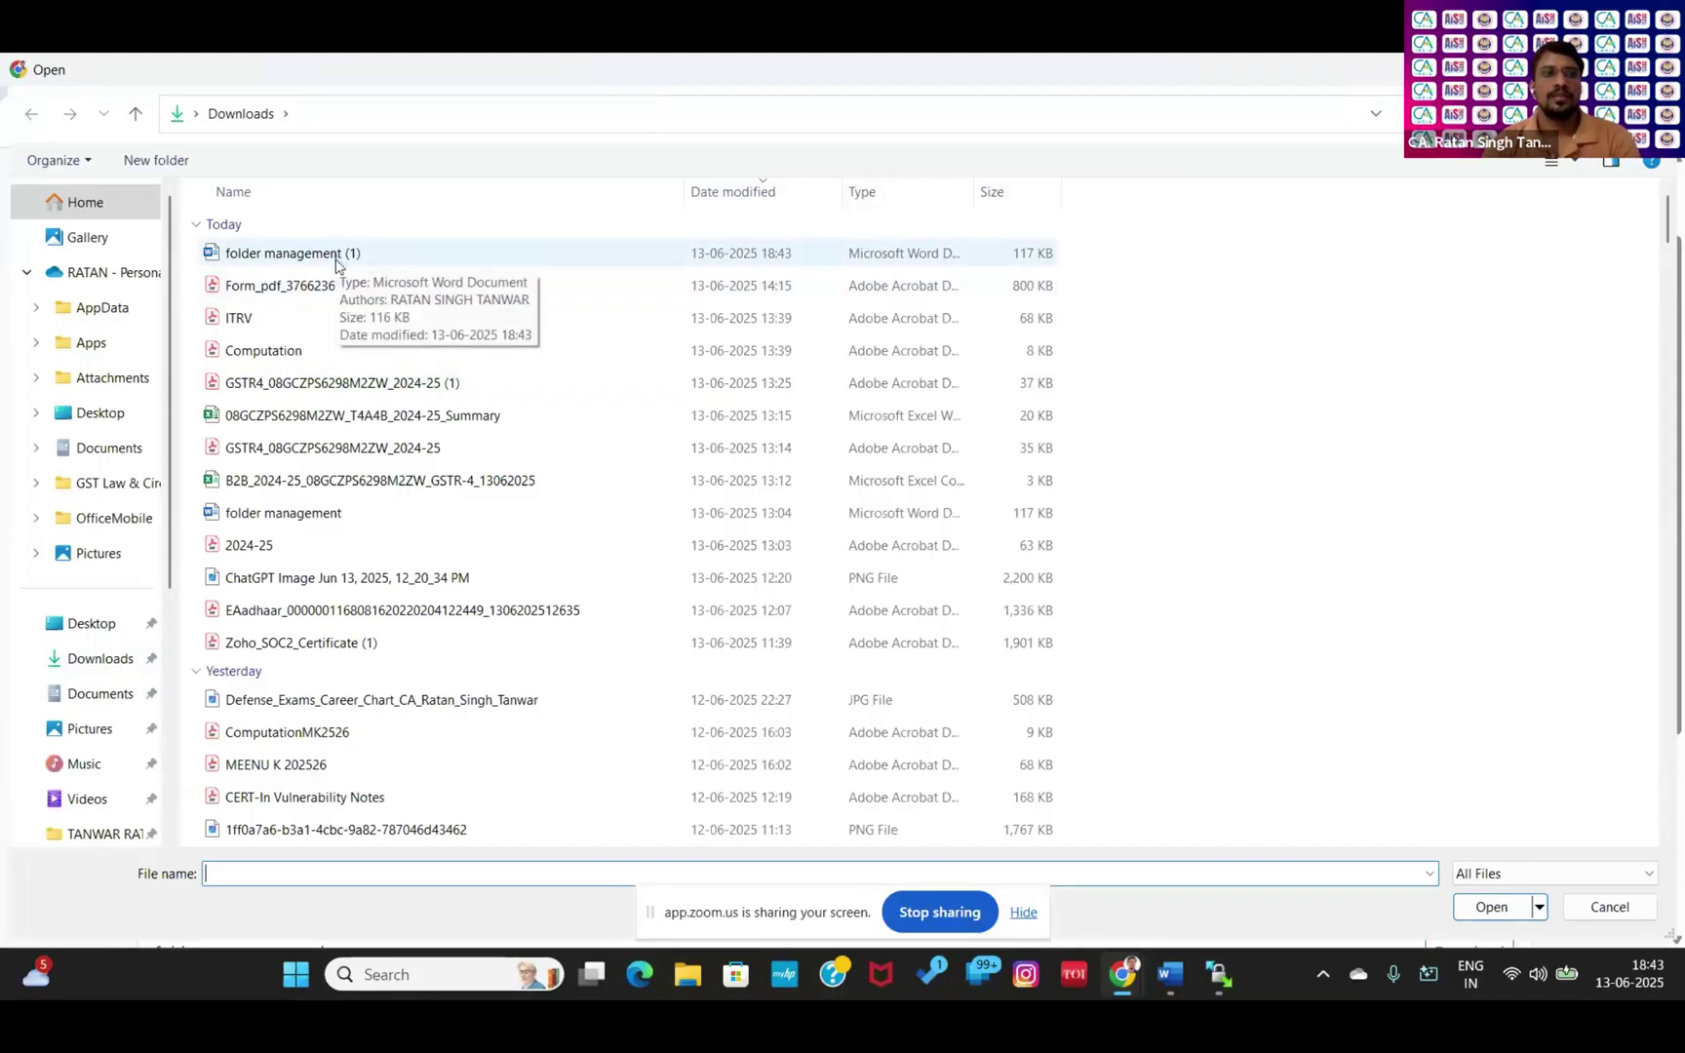
{"action": "double_click", "coordinate": [296, 325]}
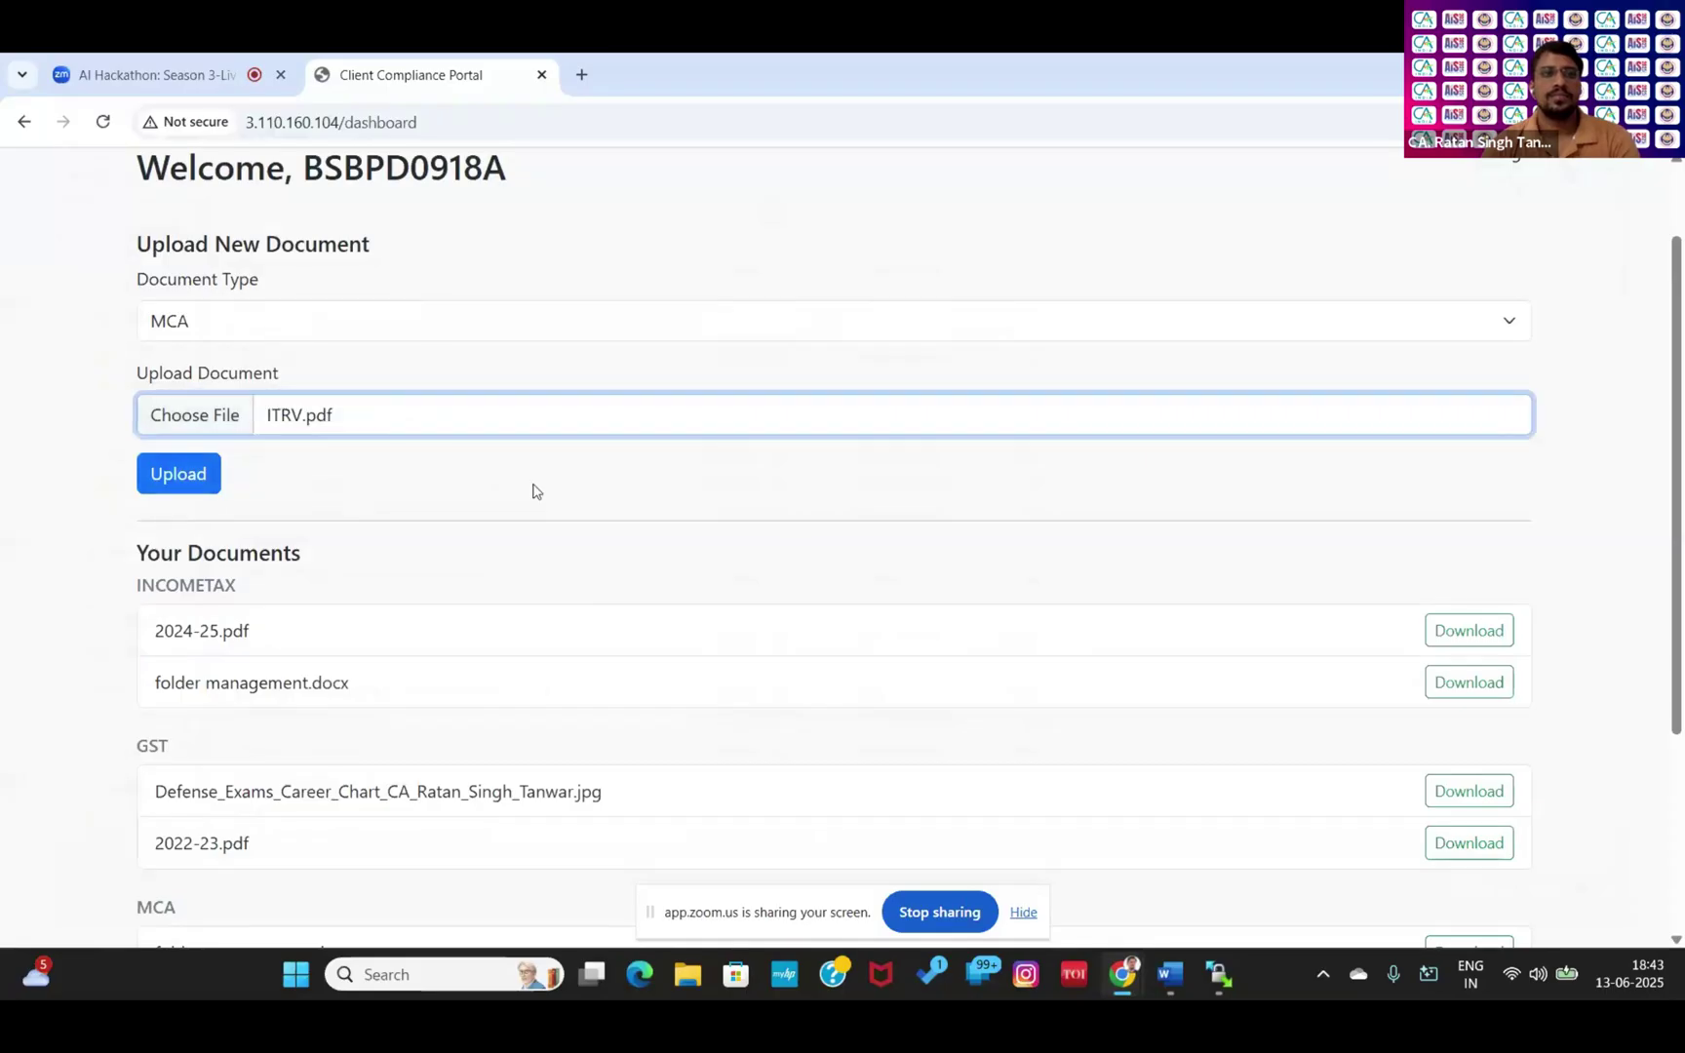
Upload ITRV.pdf and confirm it appears in the MCA documents list
{"action": "left_click", "coordinate": [175, 478]}
{"action": "scroll", "coordinate": [332, 634], "scroll_direction": "down", "scroll_amount": 3}
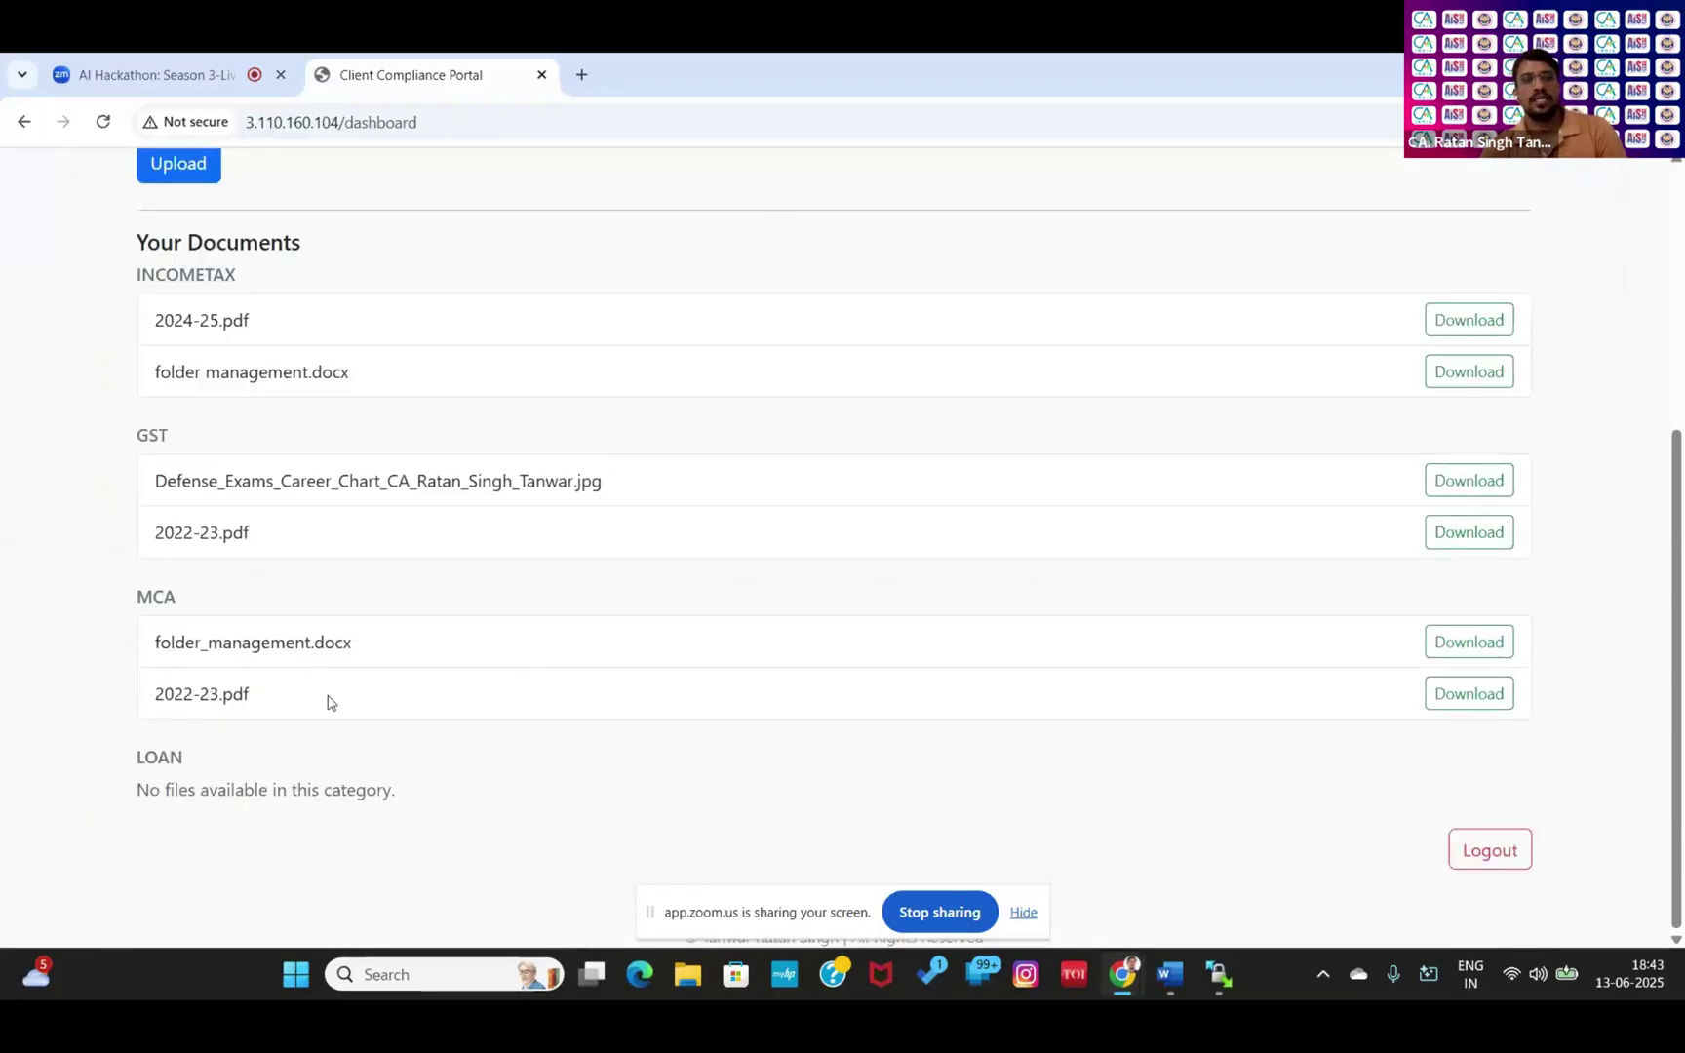
{"action": "scroll", "coordinate": [449, 692], "scroll_direction": "up", "scroll_amount": 3}
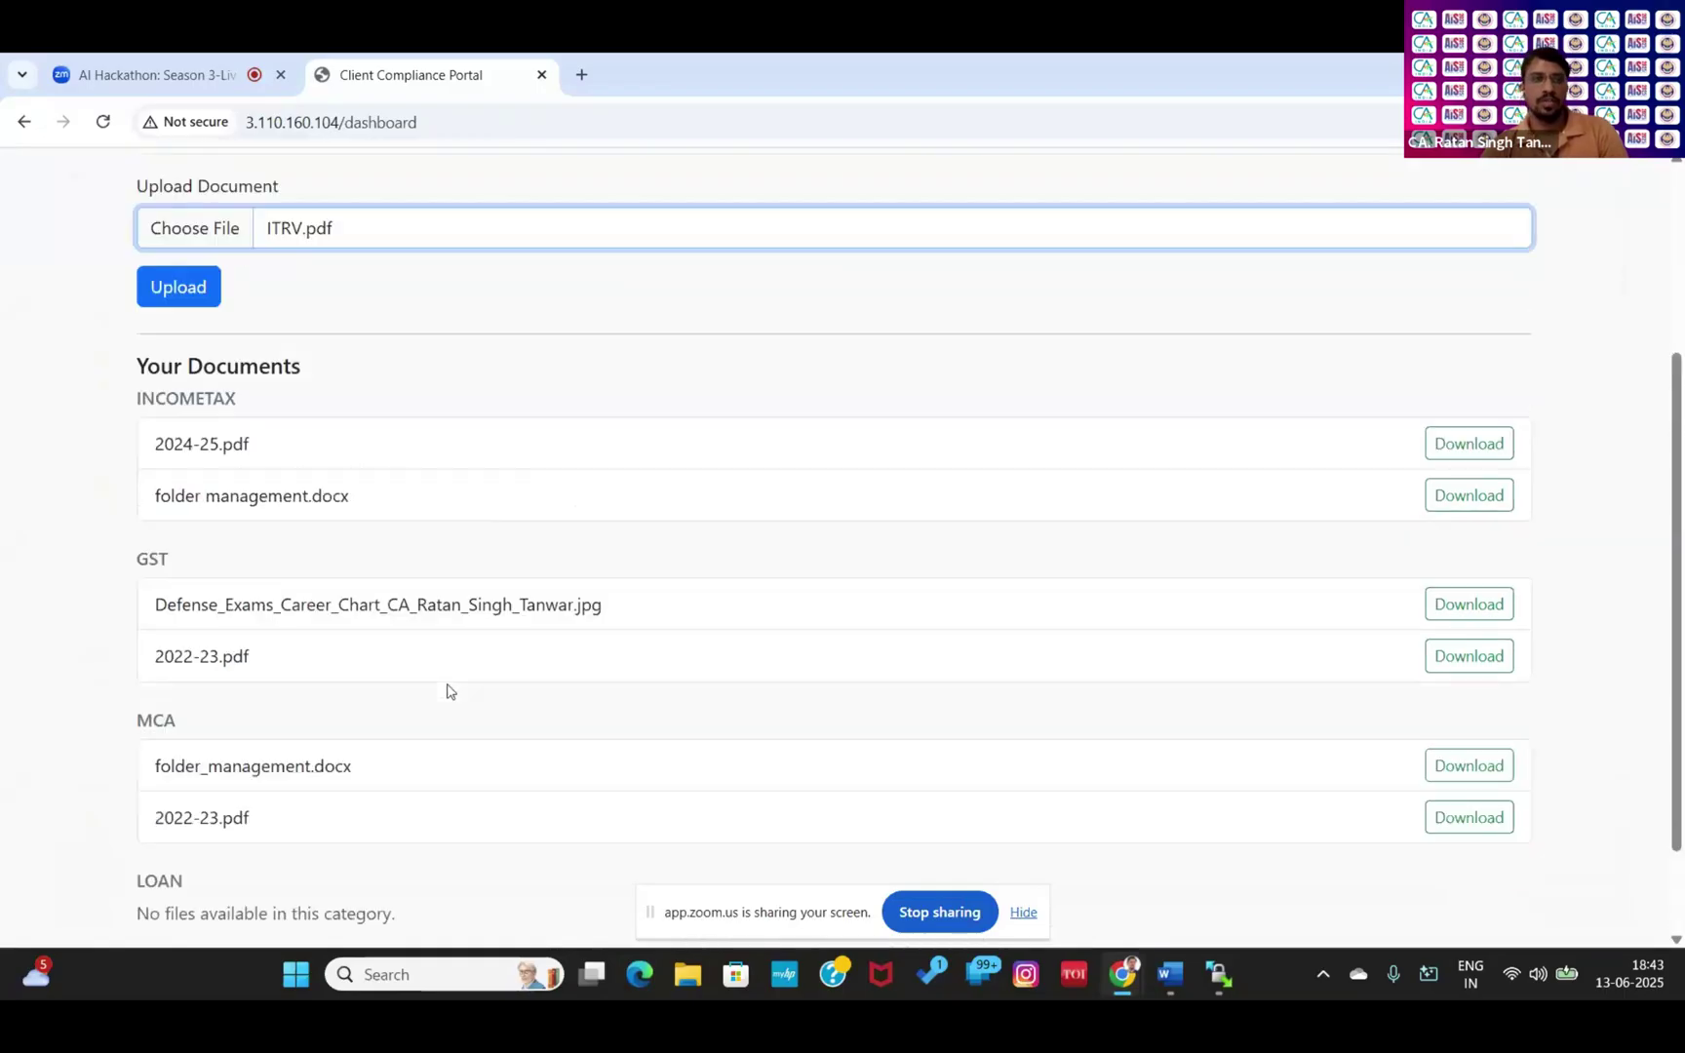
{"action": "left_click", "coordinate": [201, 390]}
{"action": "scroll", "coordinate": [402, 467], "scroll_direction": "down", "scroll_amount": 5}
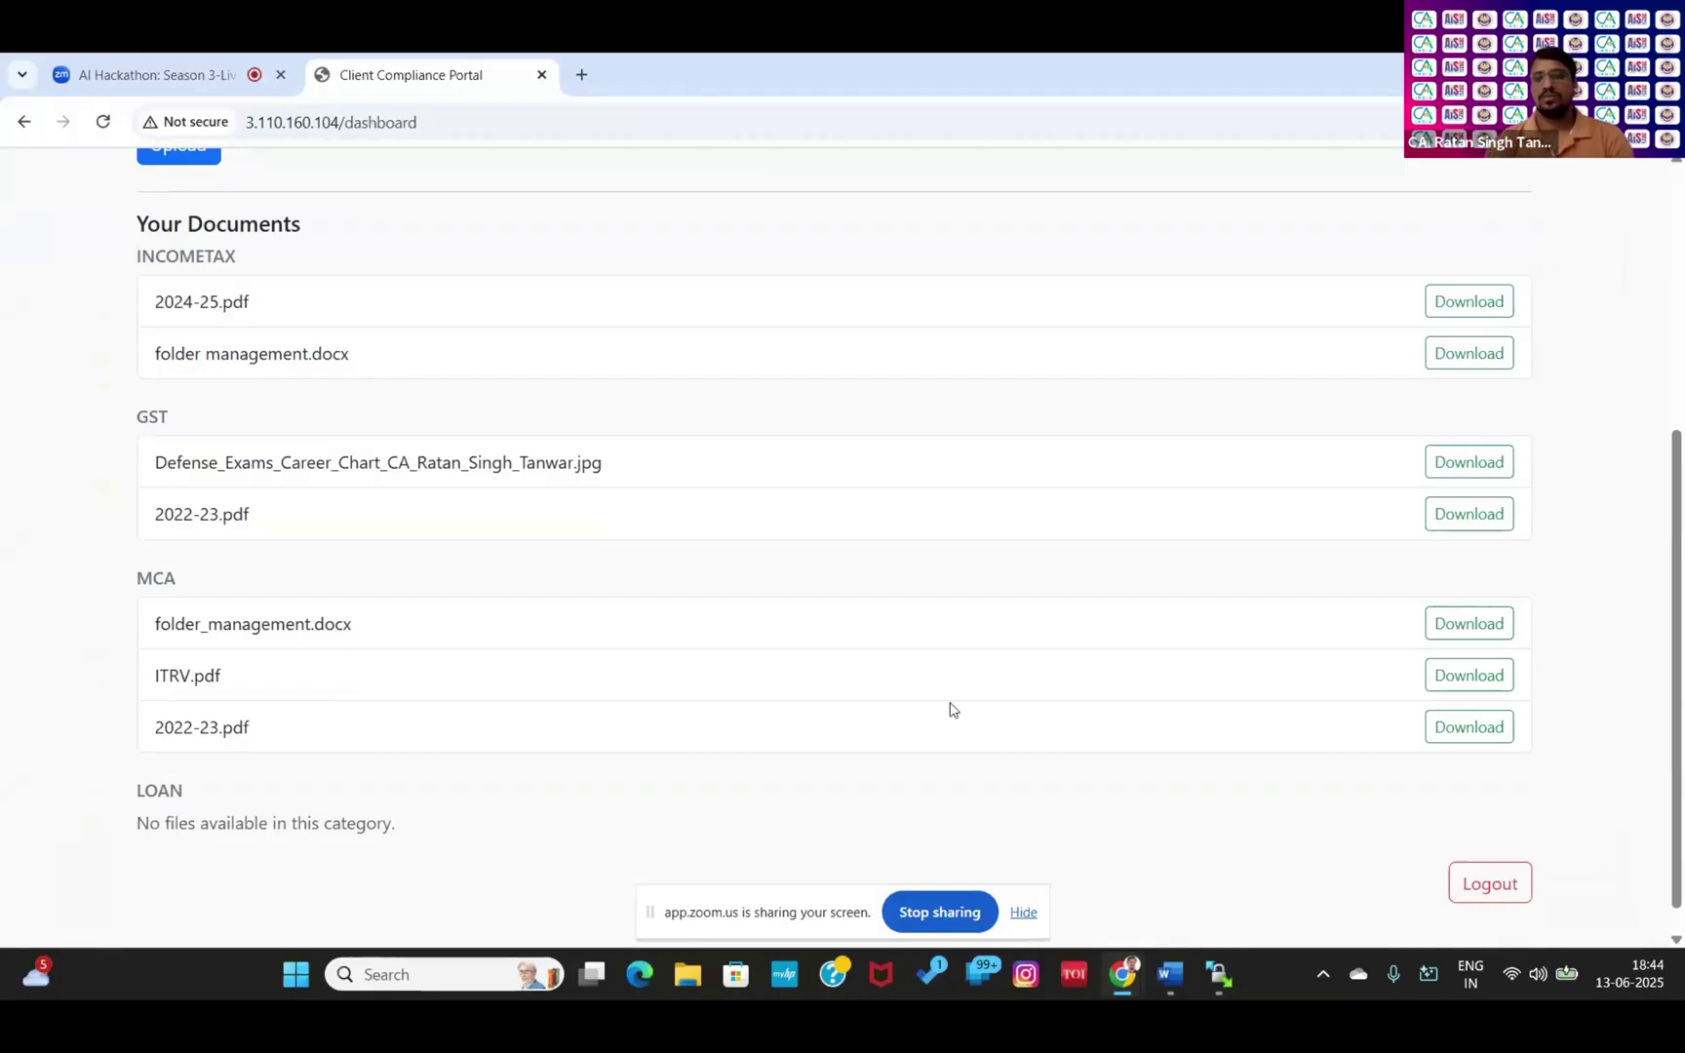
{"action": "scroll", "coordinate": [926, 692], "scroll_direction": "up", "scroll_amount": 5}
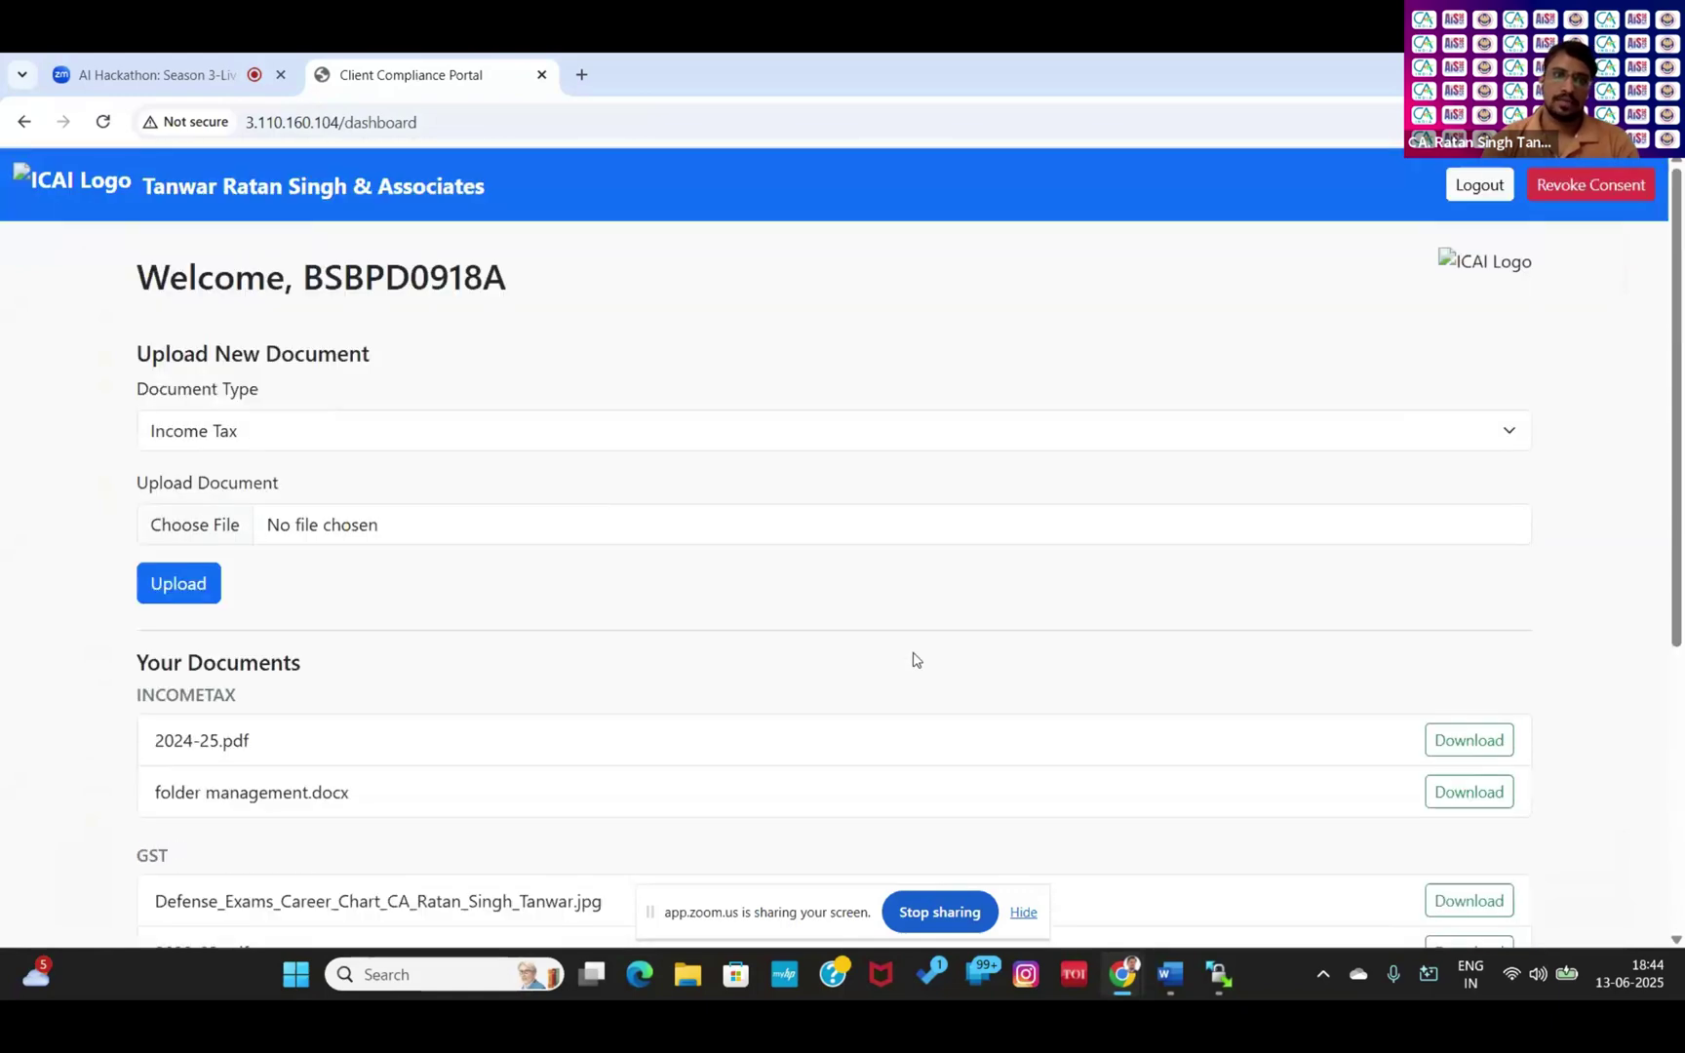